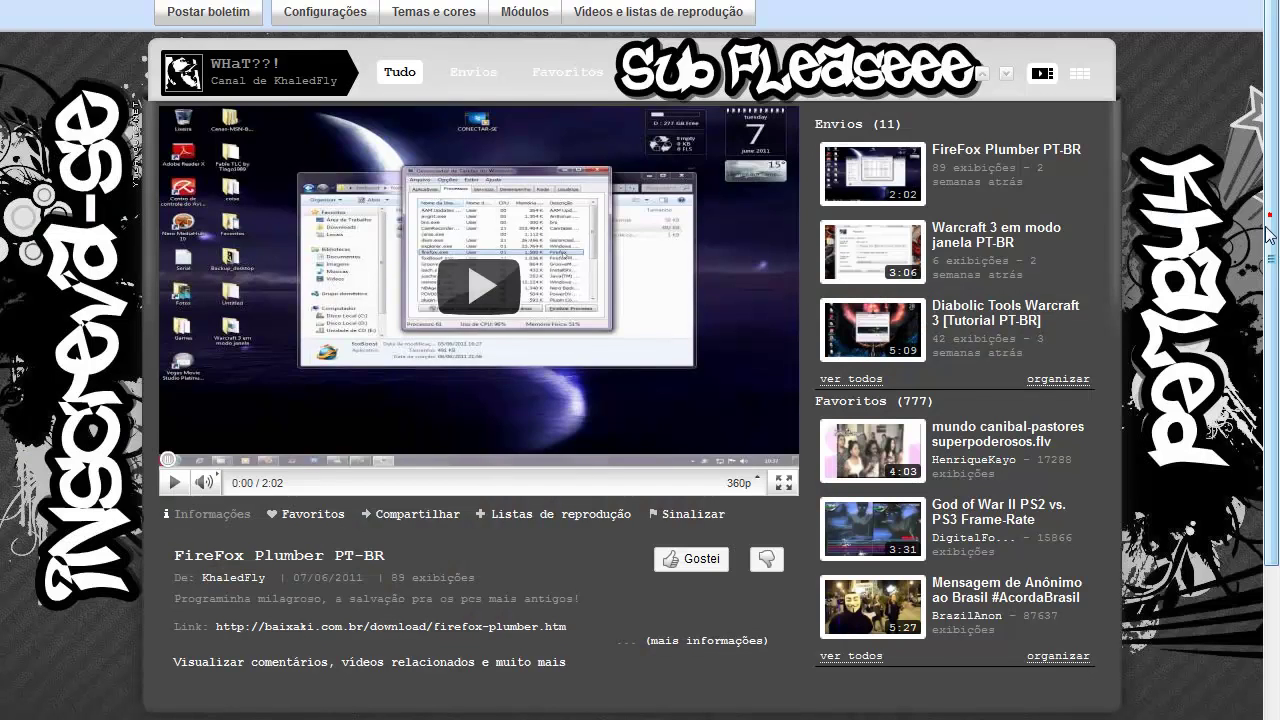
scroll(640, 360, "down", 5)
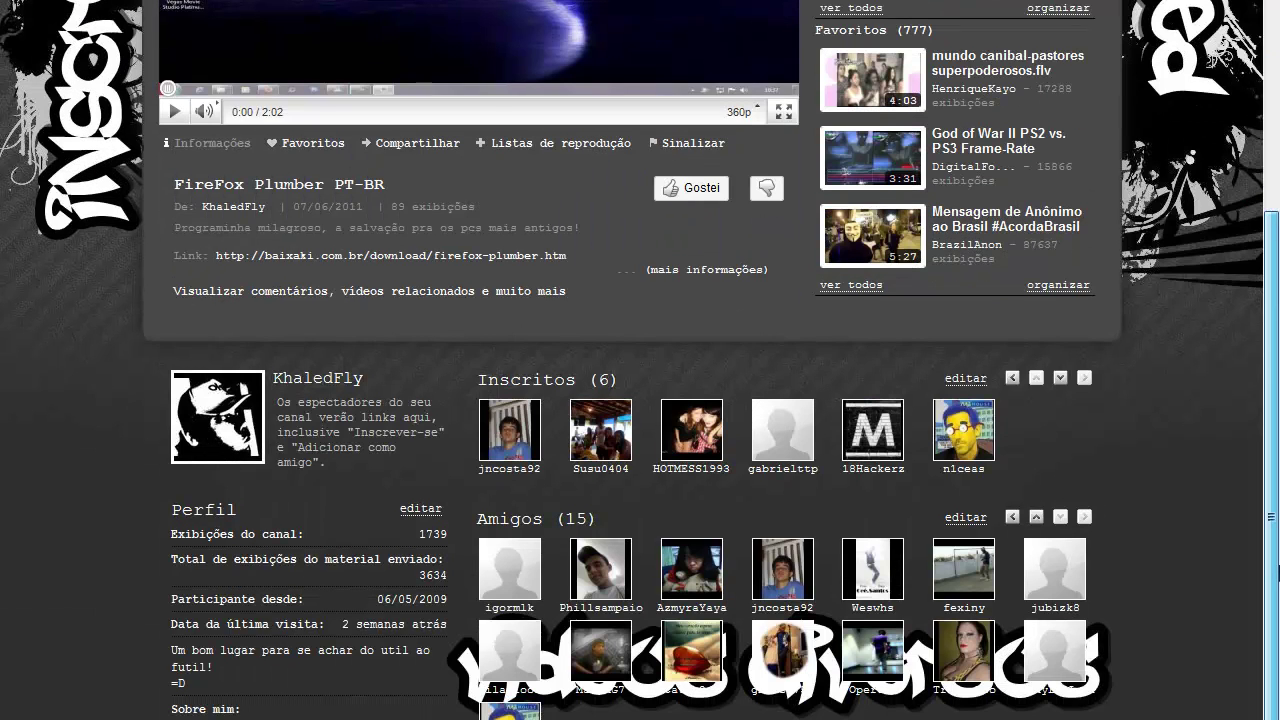
mouse_move(1077, 472)
left_mouse_down()
mouse_move(524, 477)
mouse_move(278, 380)
mouse_move(545, 470)
mouse_move(1056, 467)
left_mouse_up()
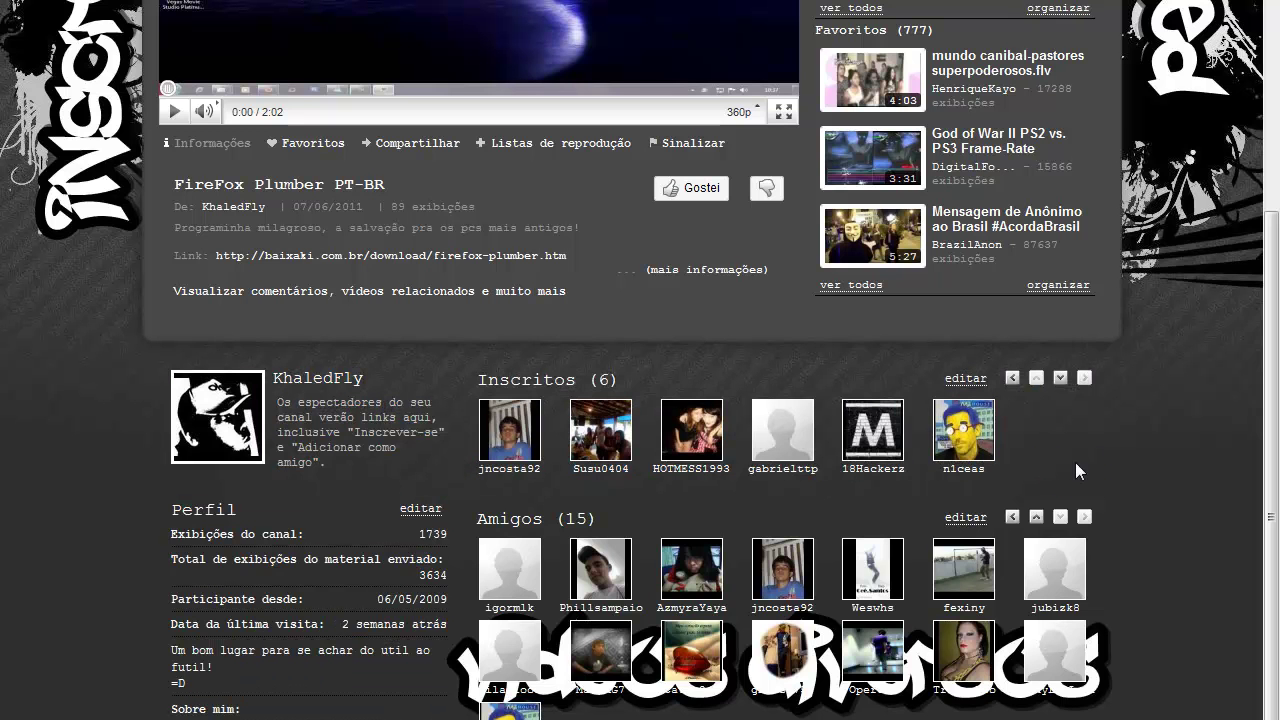
left_click(1273, 533)
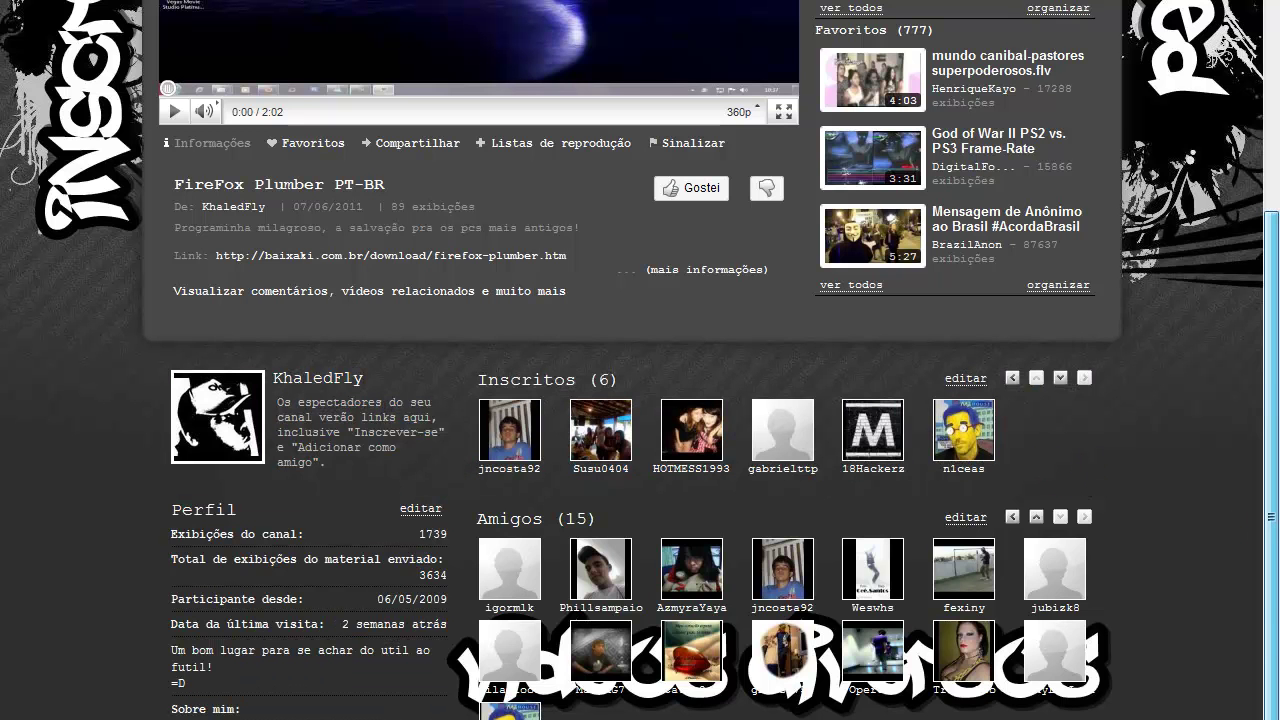
scroll(1230, 343, "up", 5)
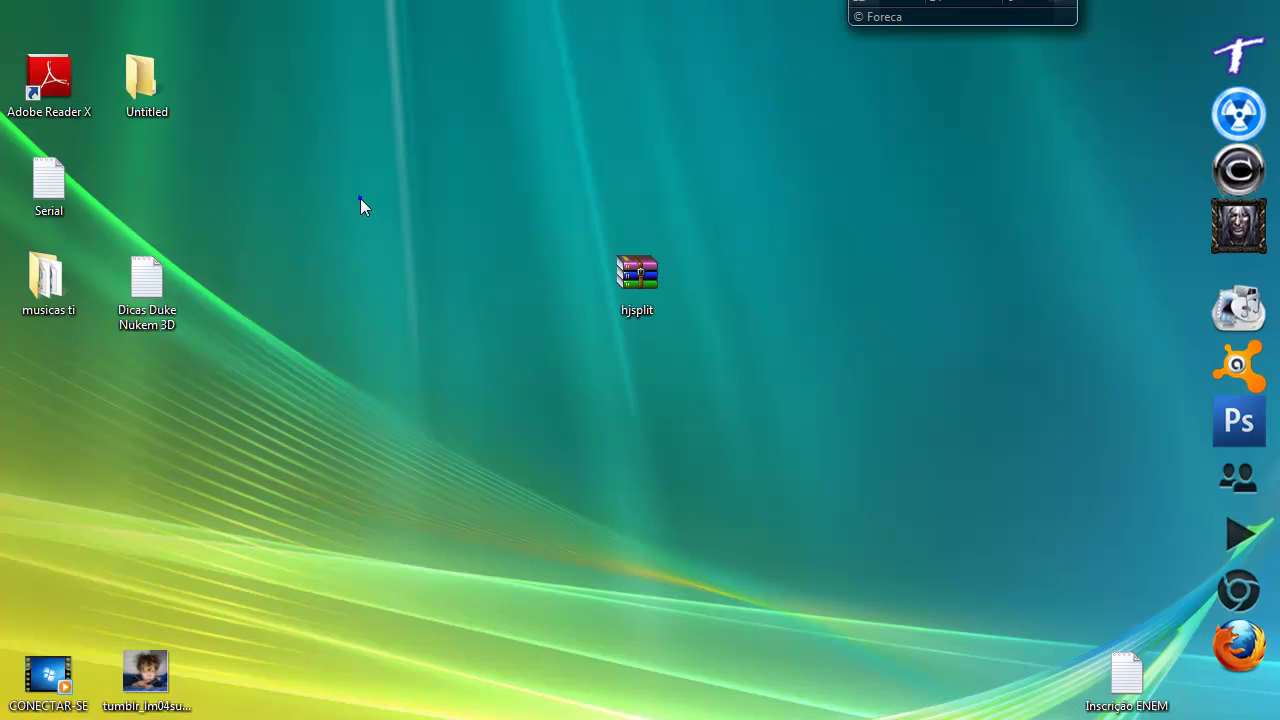
Move the tumblr image on the desktop into the gap between the Untitled folder and the Dicas Duke Nukem 3D file.
right_click(360, 198)
left_click(381, 259)
left_click_drag(175, 672, 165, 200)
left_click(397, 233)
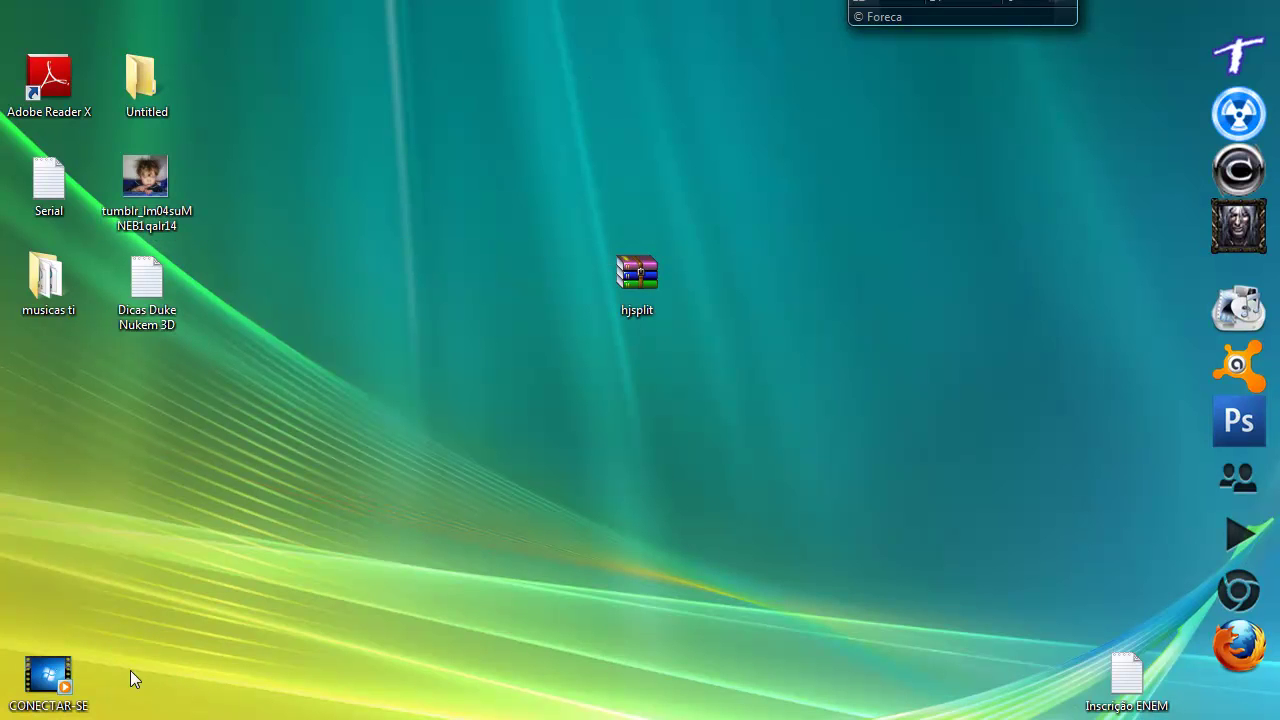
left_click_drag(409, 194, 690, 418)
left_click_drag(574, 183, 848, 425)
left_click(564, 279)
left_click(650, 304)
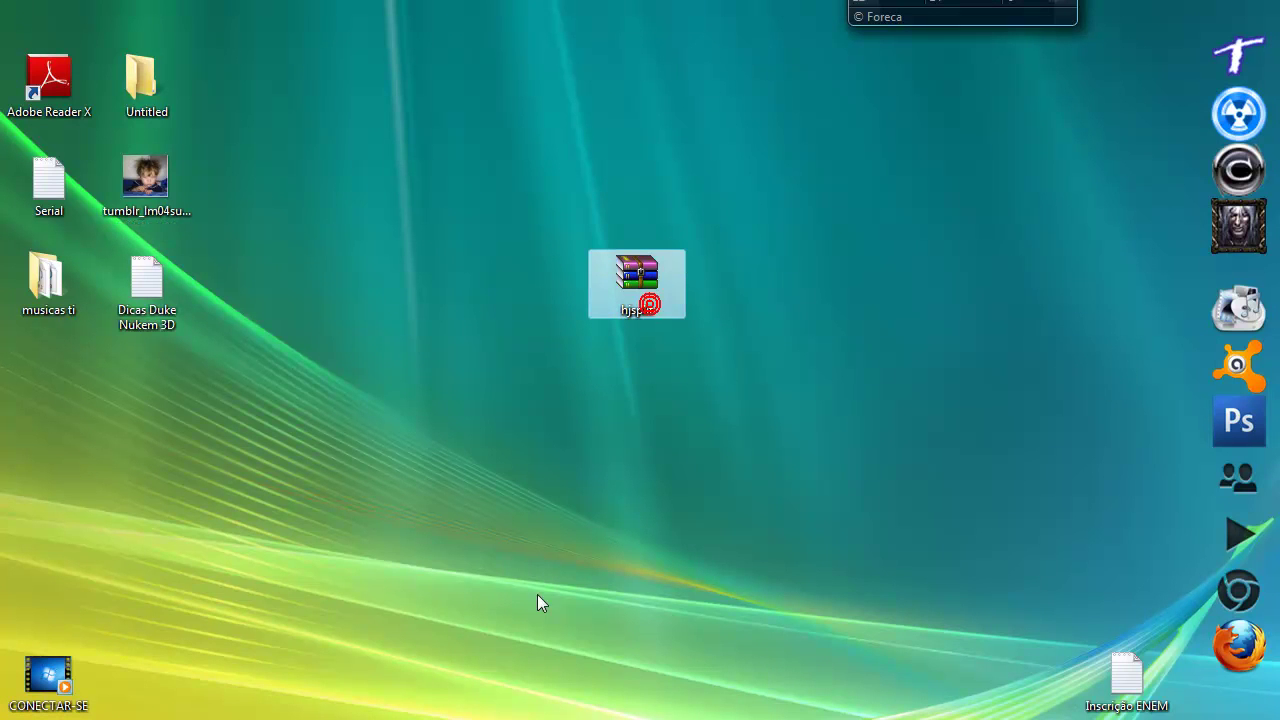
left_click_drag(597, 260, 500, 223)
left_click(450, 222)
Open Disco Local (D:) from Computer and look through the numbered OutLive ISO split parts.
key("super")
left_click(300, 622)
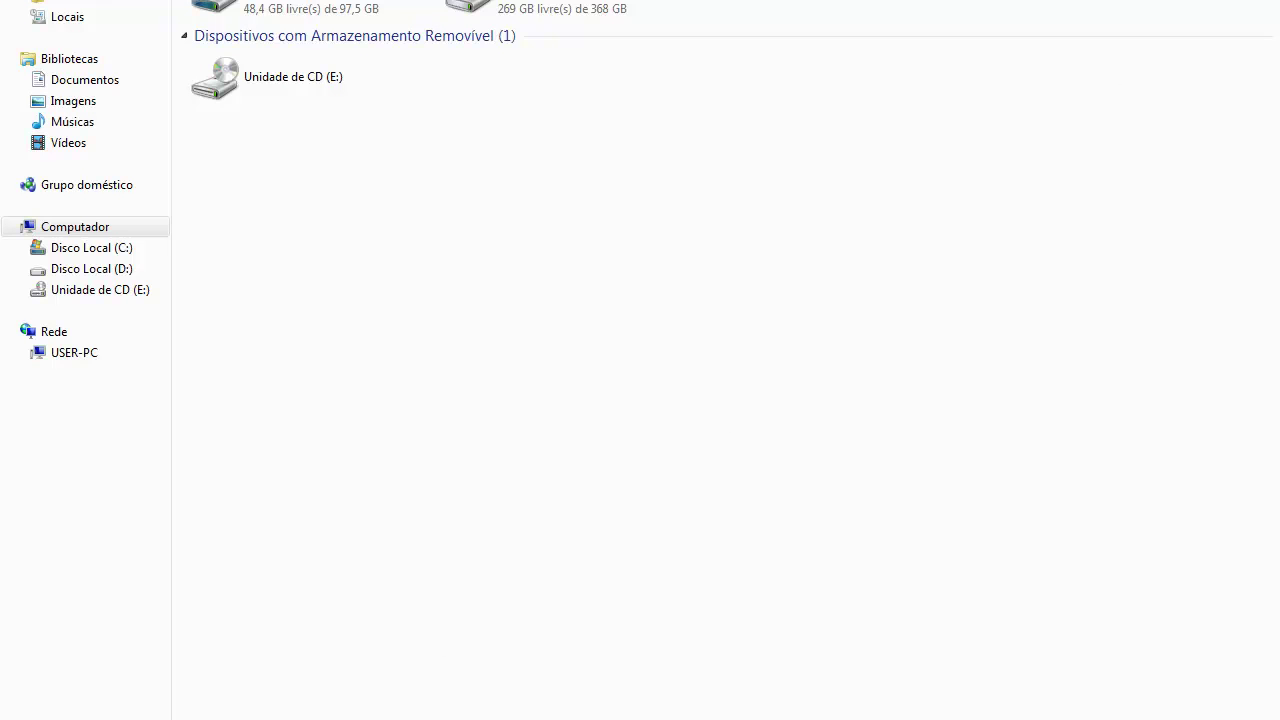
double_click(543, 9)
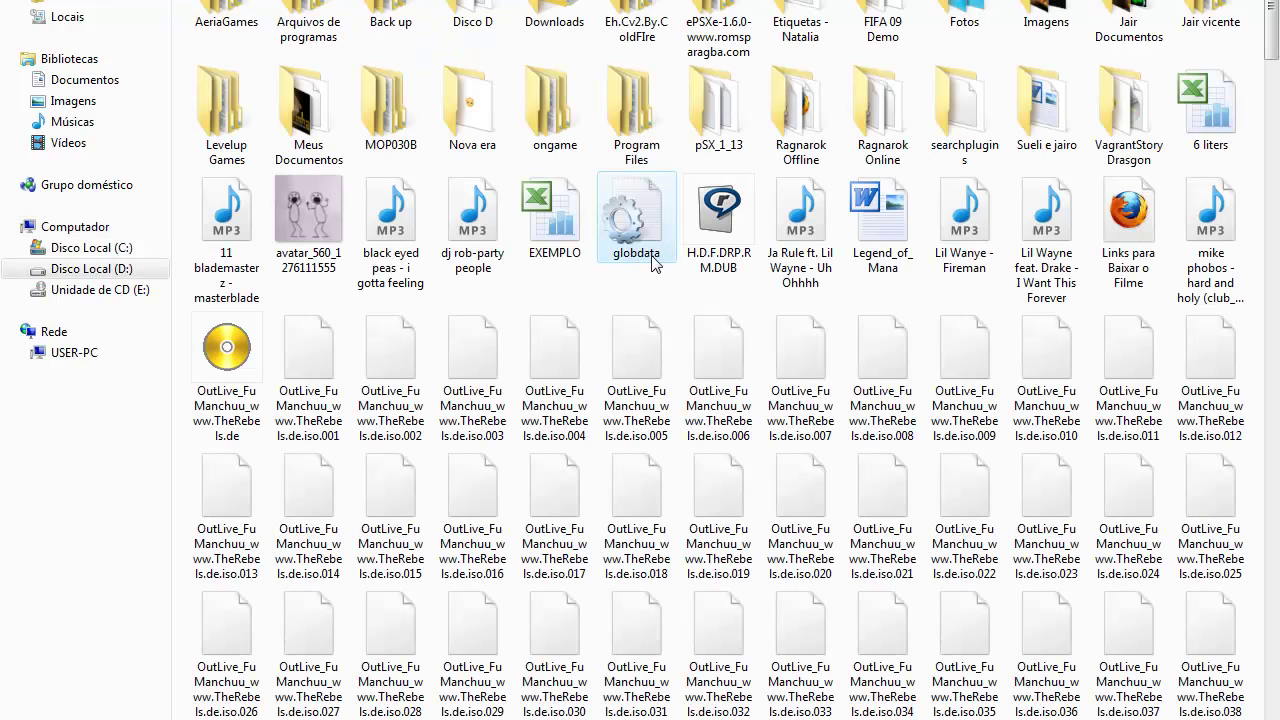
left_click_drag(1273, 60, 1266, 686)
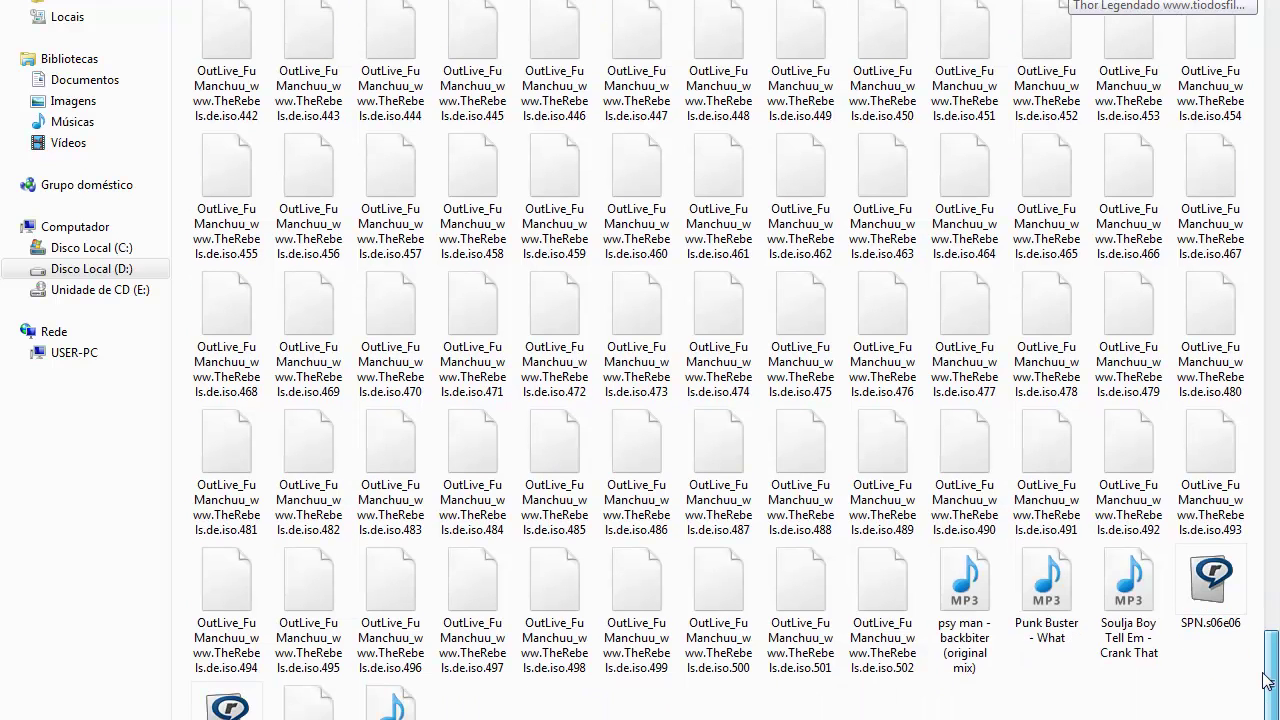
left_click(877, 655)
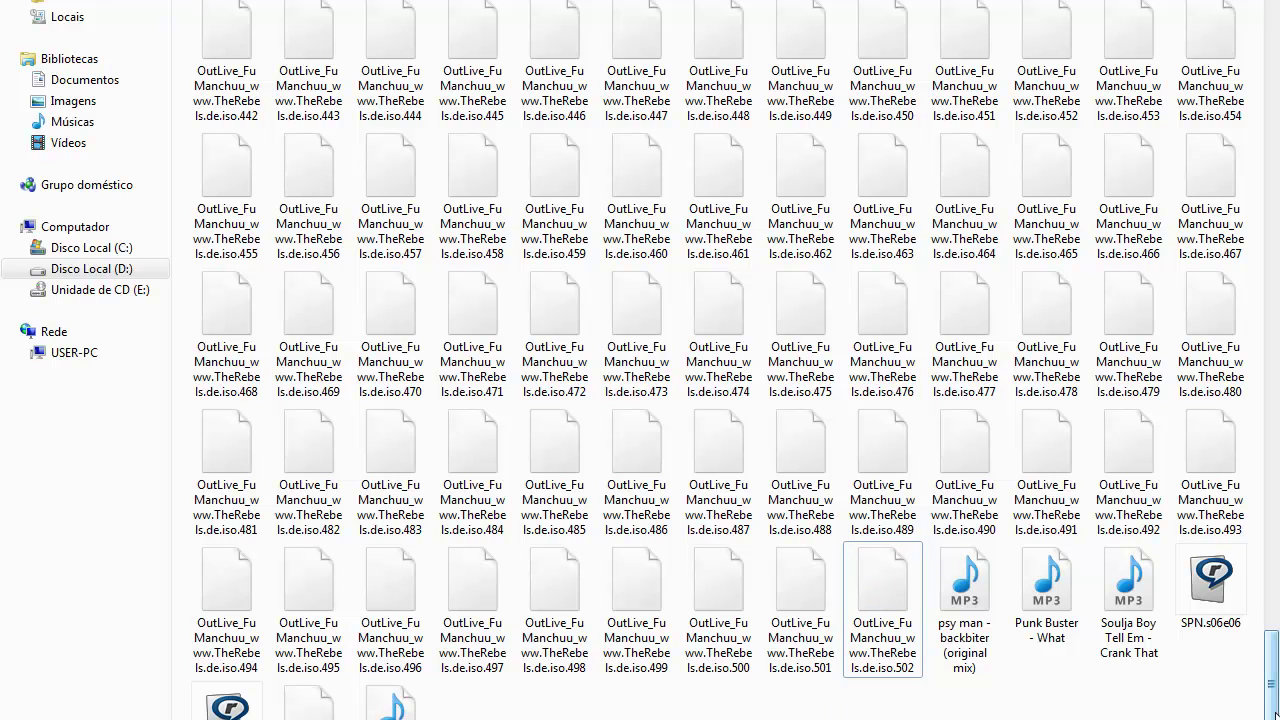
left_click_drag(1274, 234, 1272, 30)
scroll(1100, 200, "down", 5)
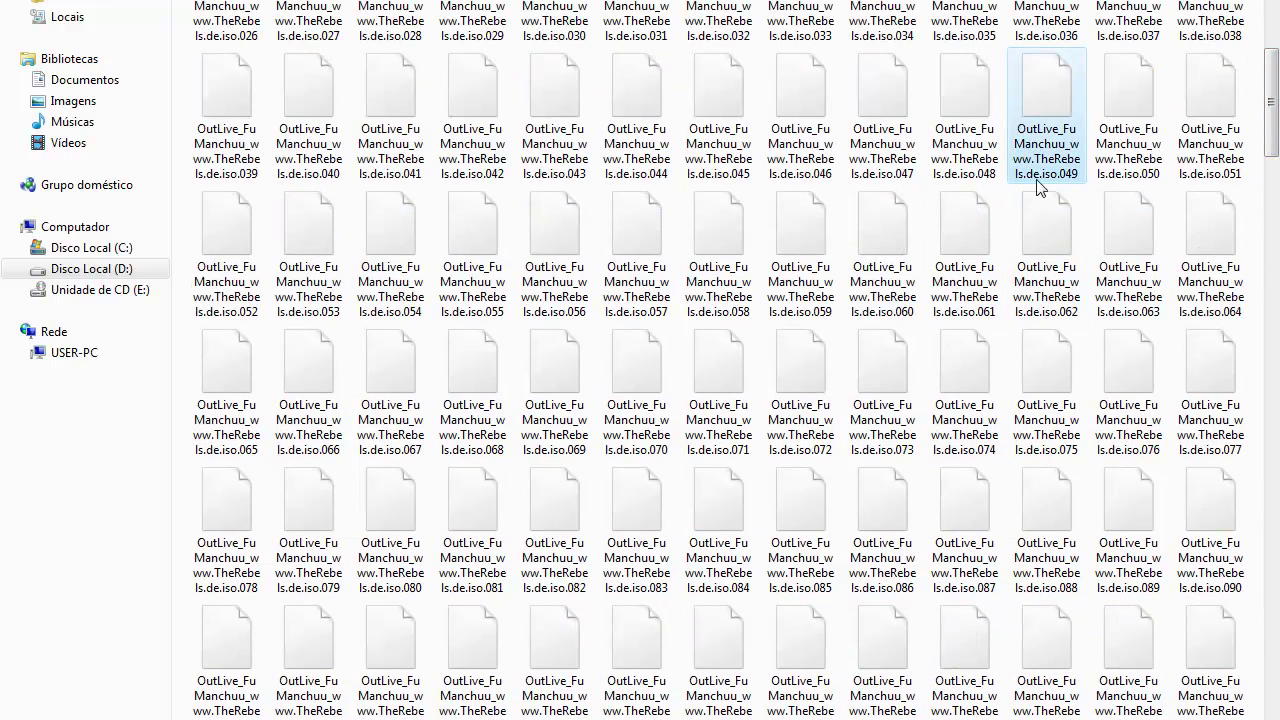
scroll(1270, 131, "up", 5)
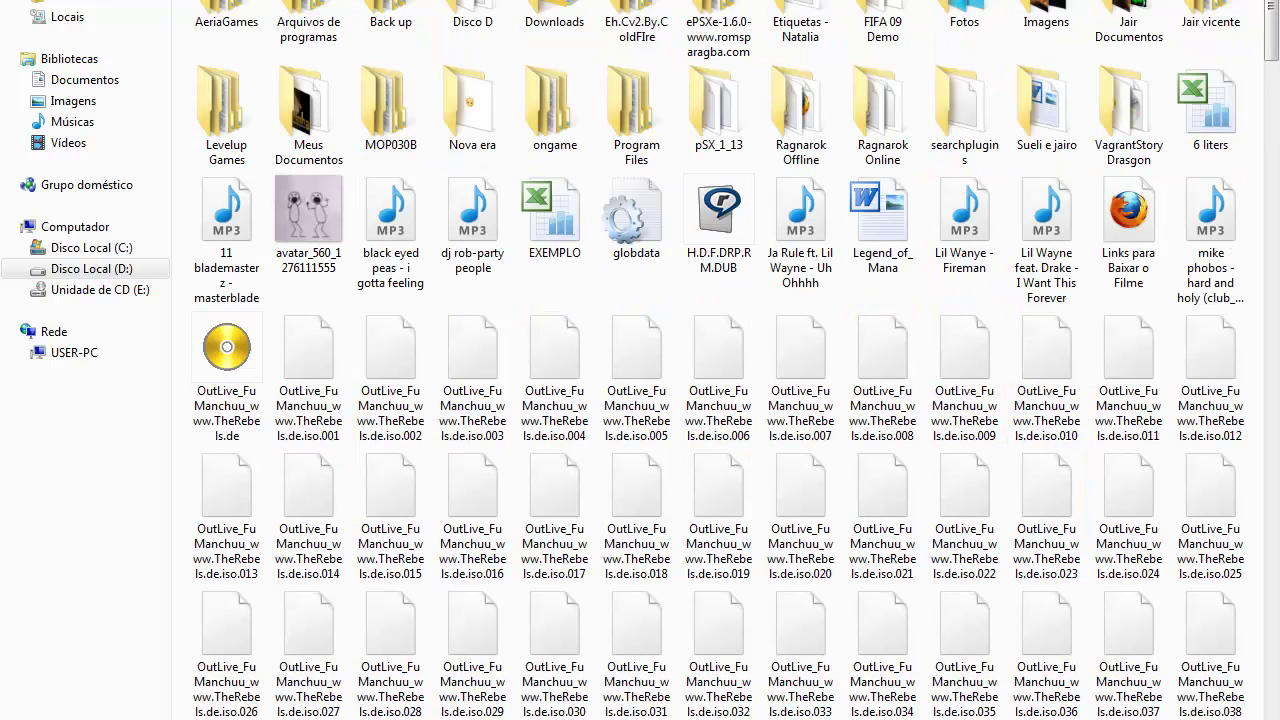
Try to open the OutLive split part ending in .489 directly.
left_click_drag(1270, 30, 1270, 690)
double_click(889, 375)
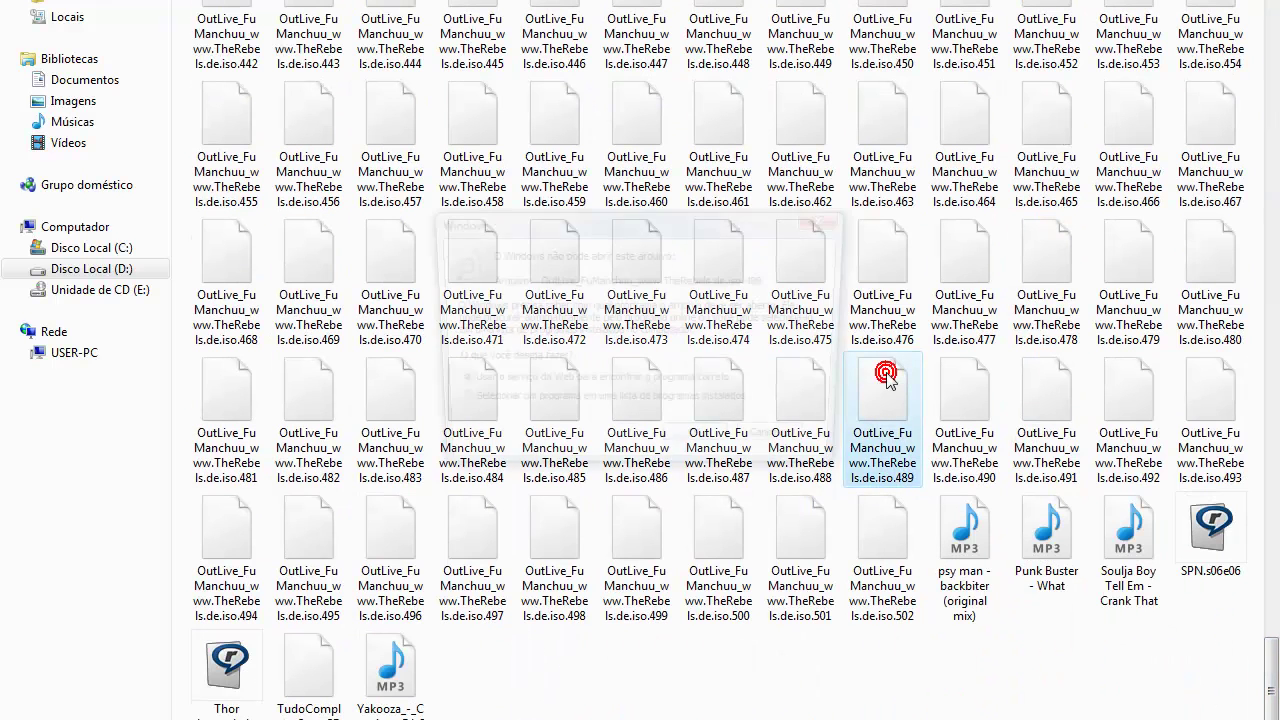
left_click(799, 442)
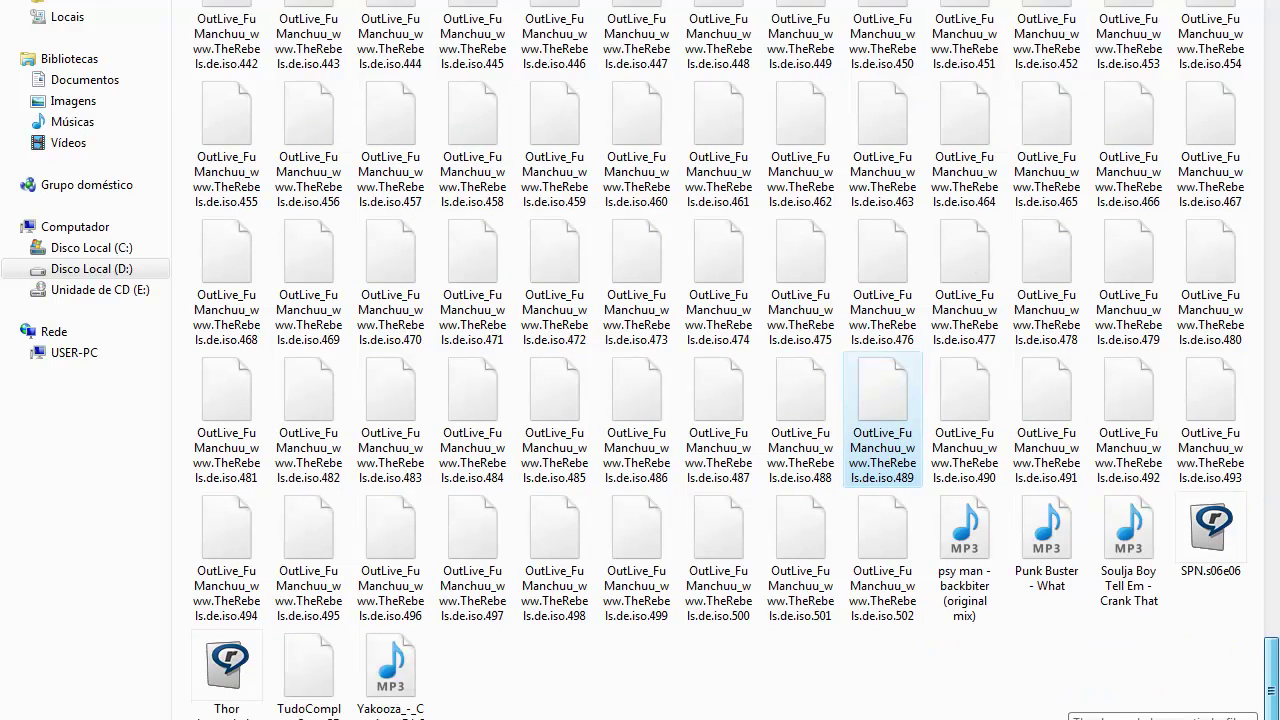
left_click_drag(1272, 680, 1272, 20)
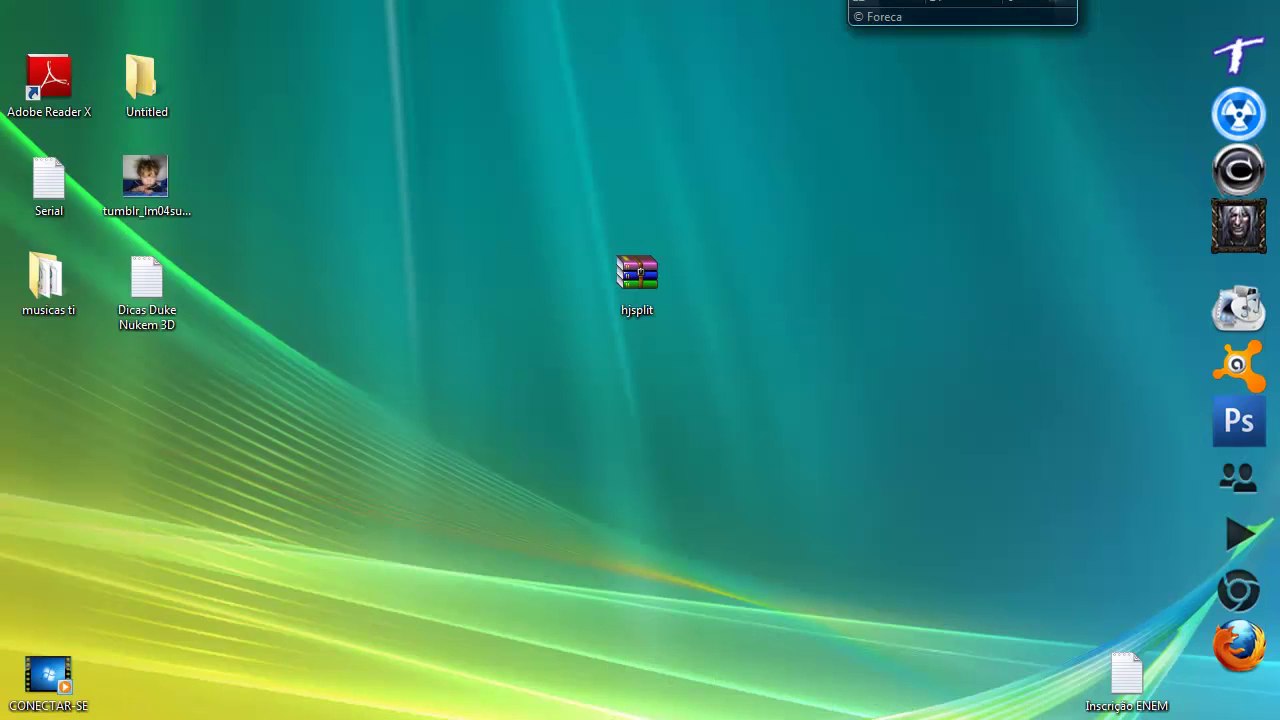
Extract the hjsplit archive on the desktop into its own hjsplit folder and launch the HJSplit program.
left_click(636, 280)
right_click(636, 286)
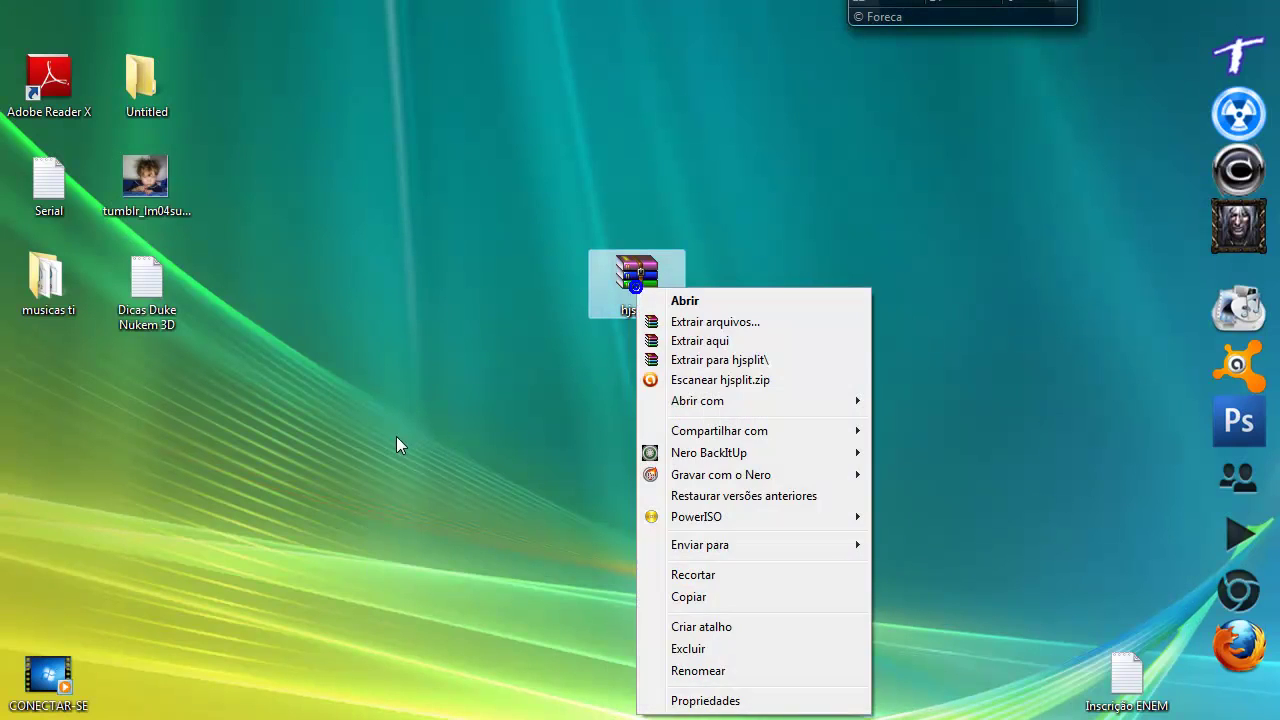
left_click(757, 360)
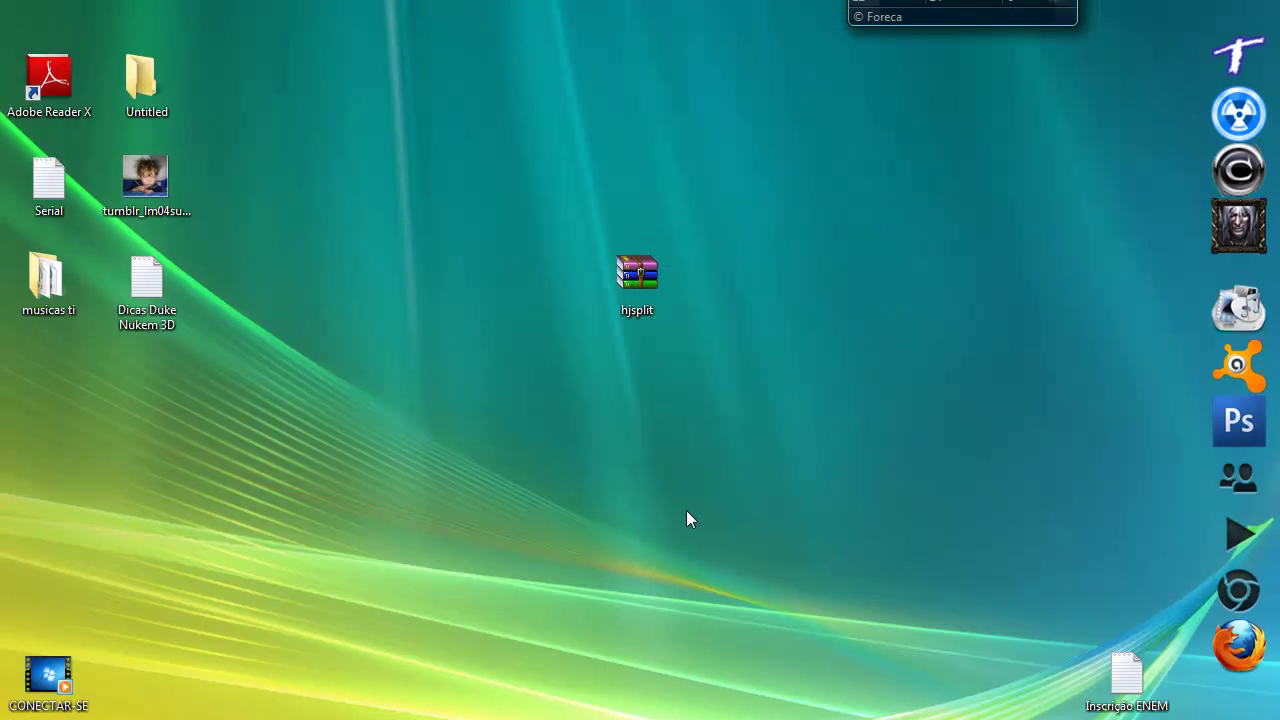
left_click_drag(55, 8, 516, 391)
double_click(516, 391)
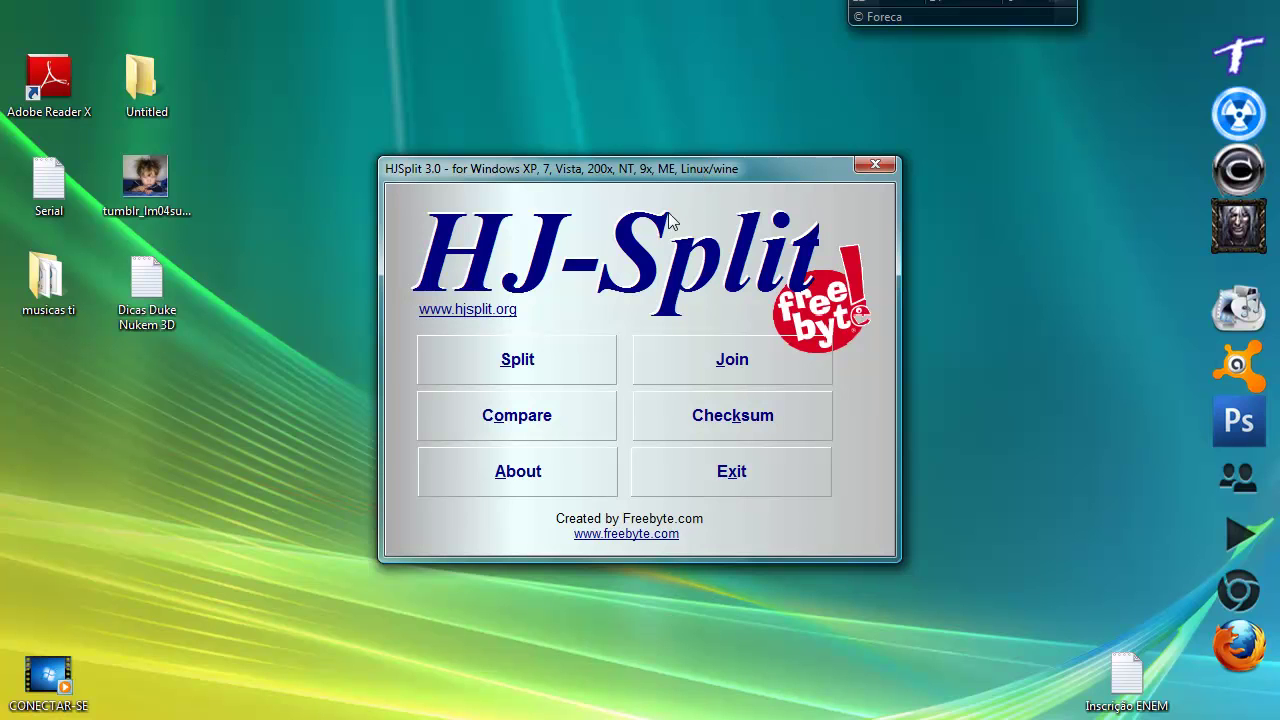
Examine the File Split window's input file selection and split size units, and close it without splitting anything.
left_click(538, 368)
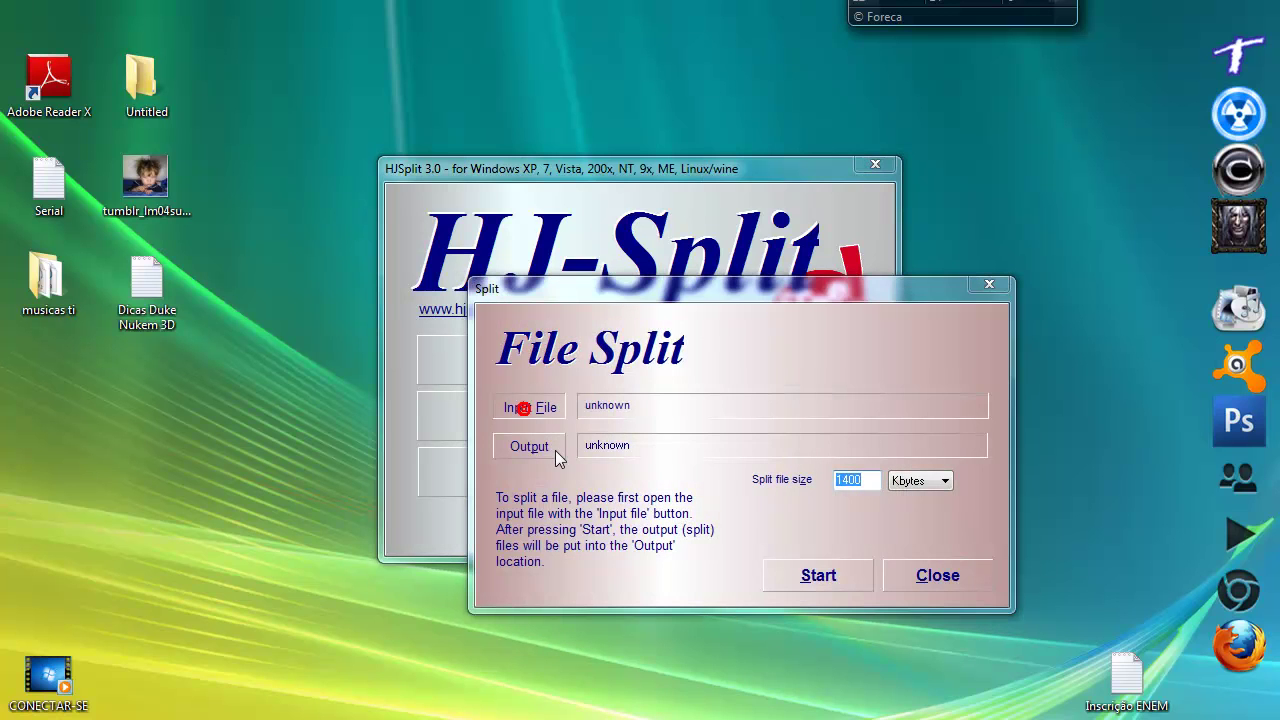
left_click(545, 446)
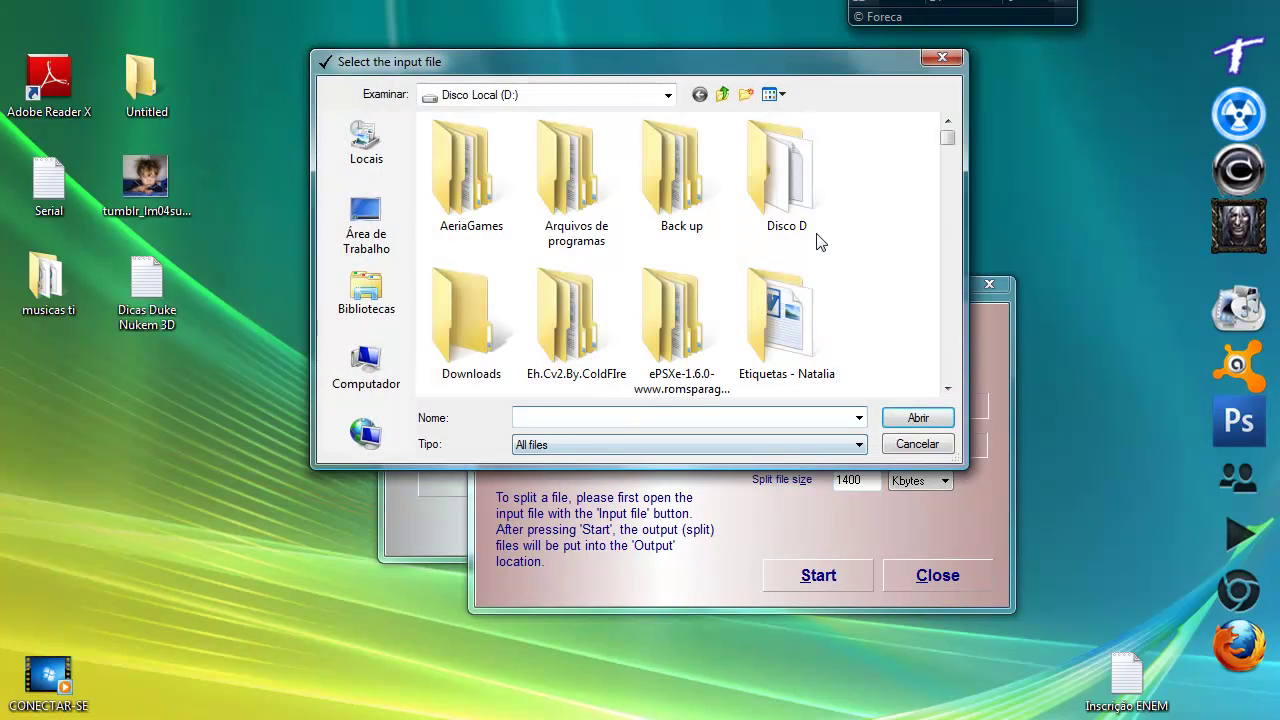
left_click(917, 447)
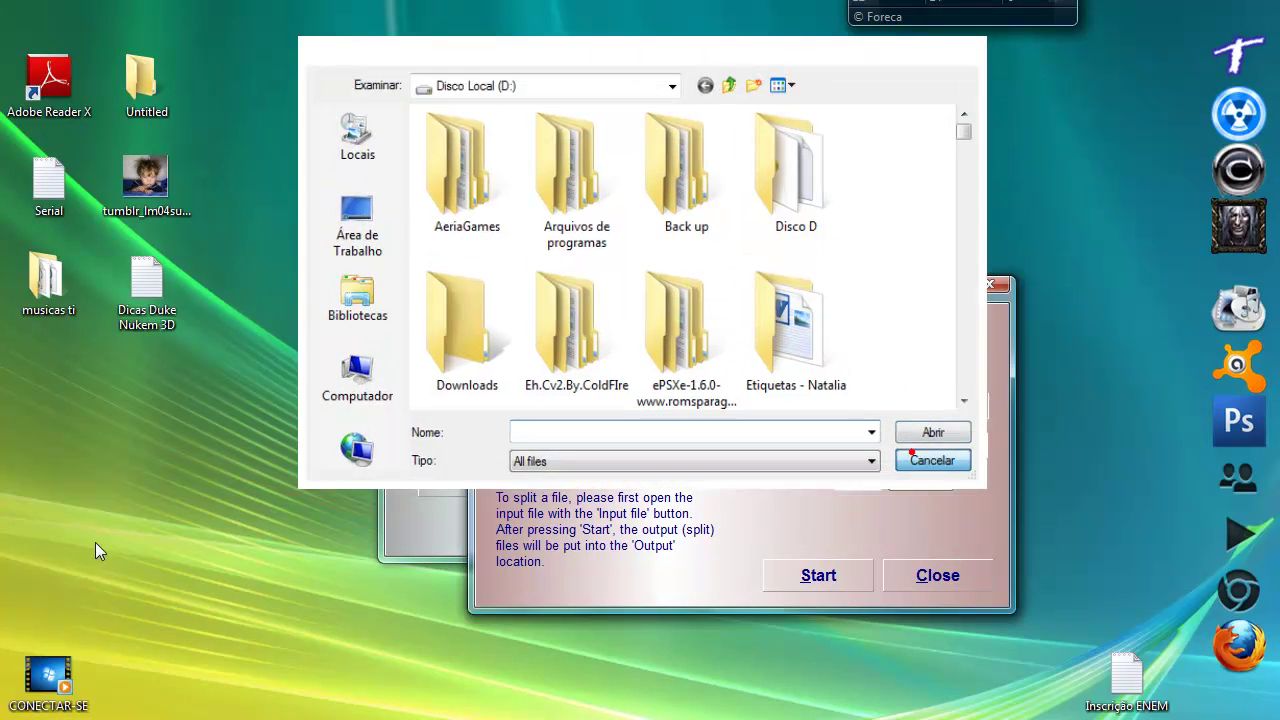
left_click(932, 481)
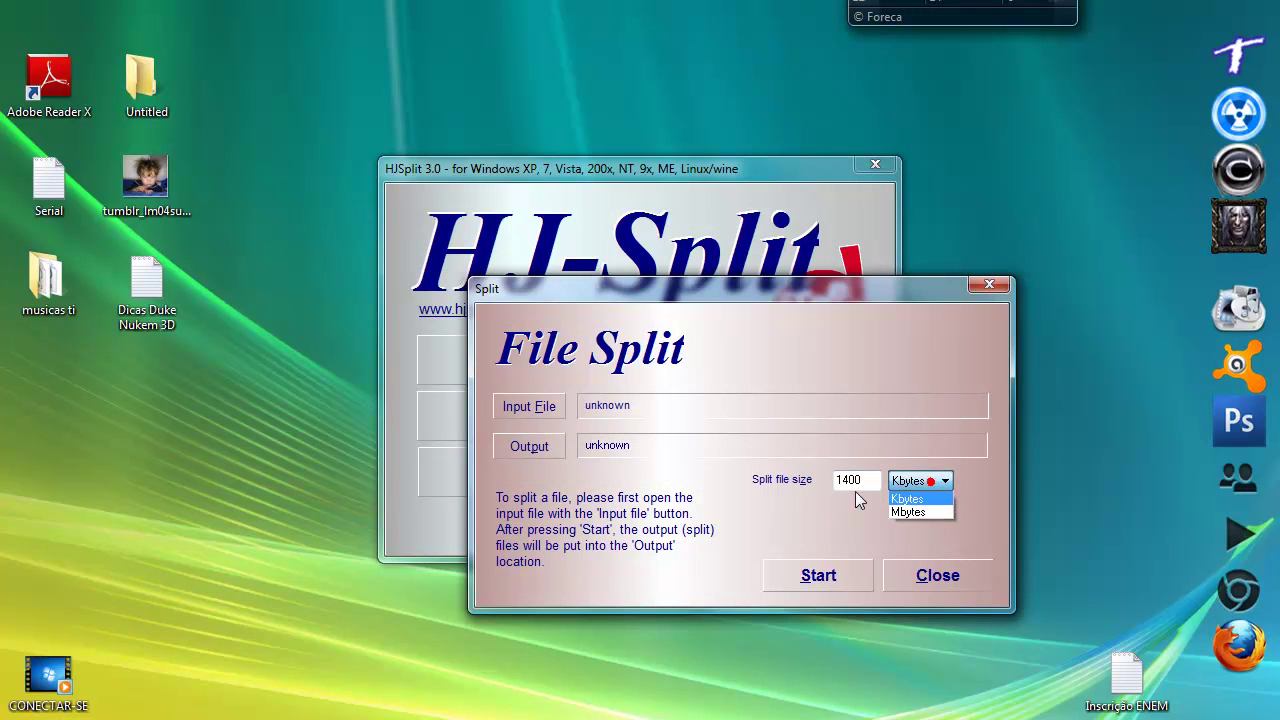
left_click(812, 503)
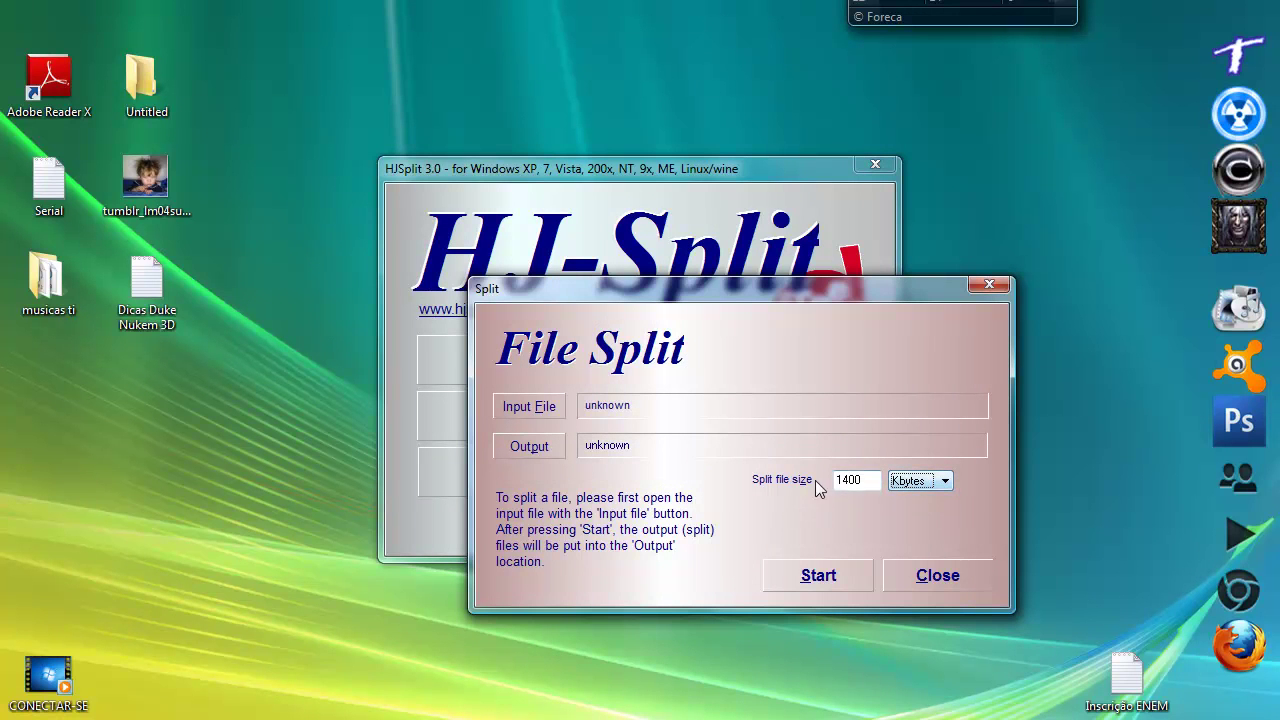
left_click(934, 575)
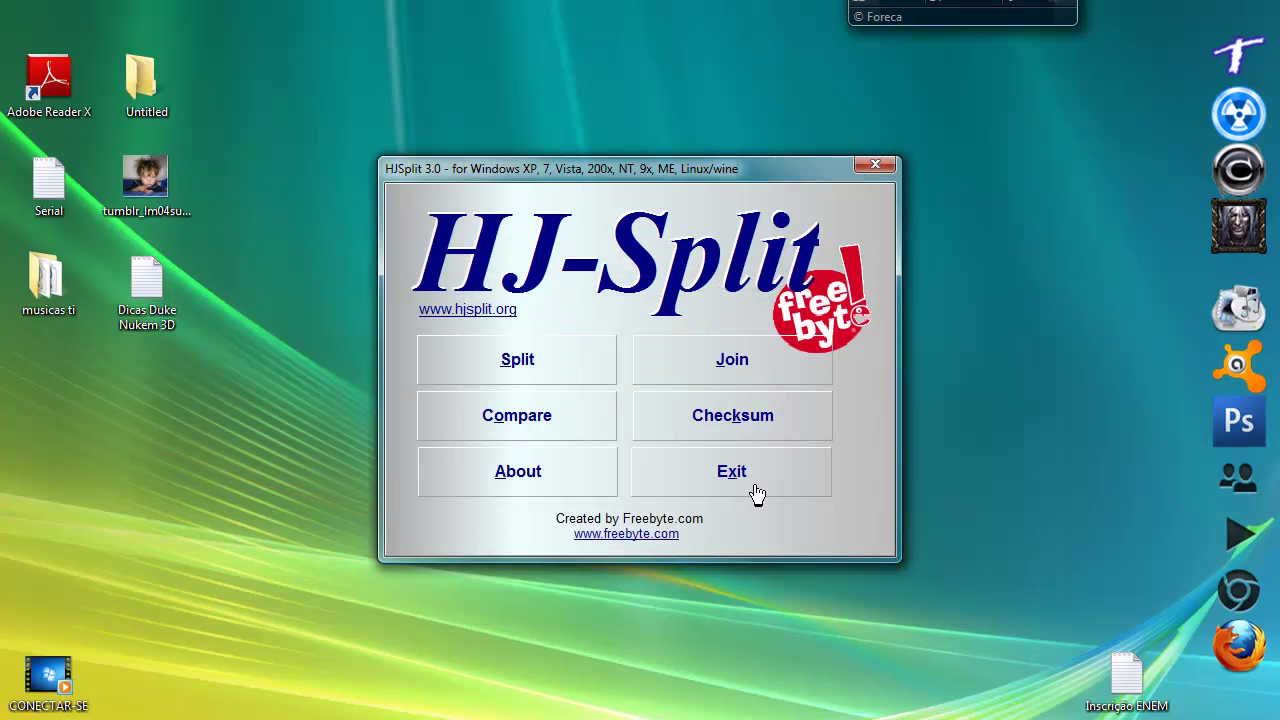
Open File Join and choose OutLive_FuManchuu_www.TheRebels.de.iso.001 on Disco Local (D:) as the input file.
left_click(735, 362)
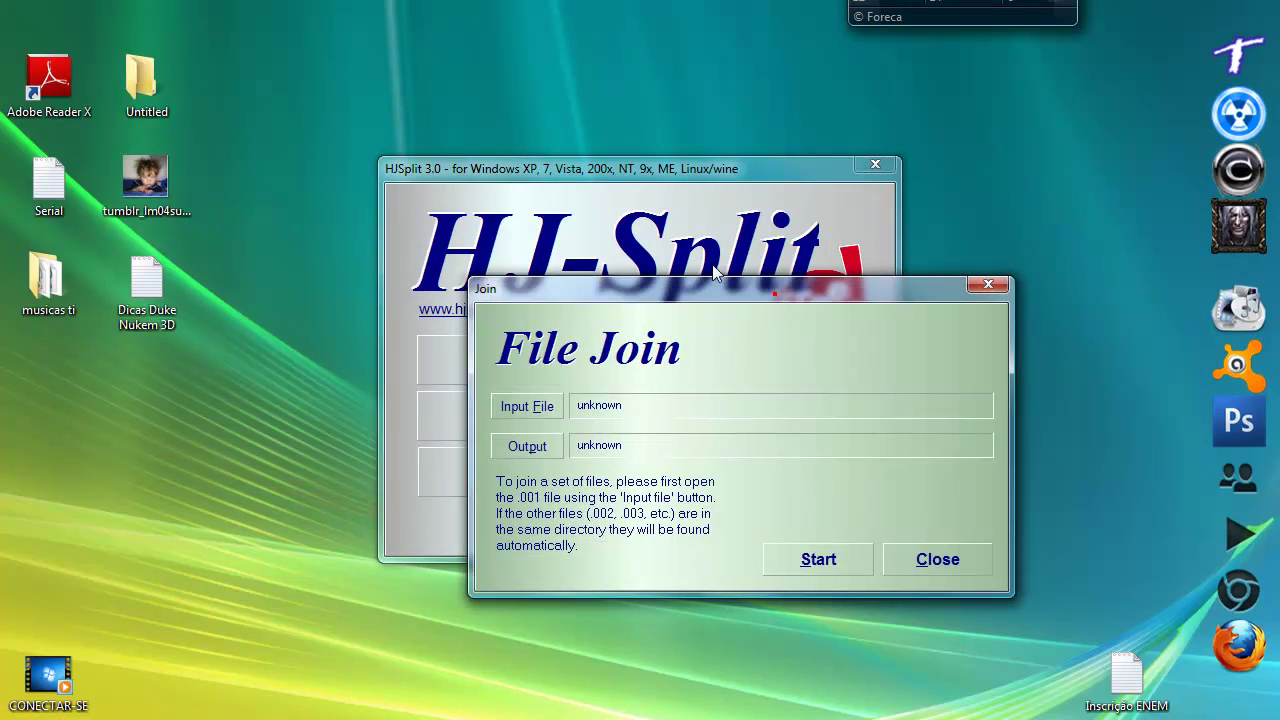
left_click_drag(772, 293, 697, 171)
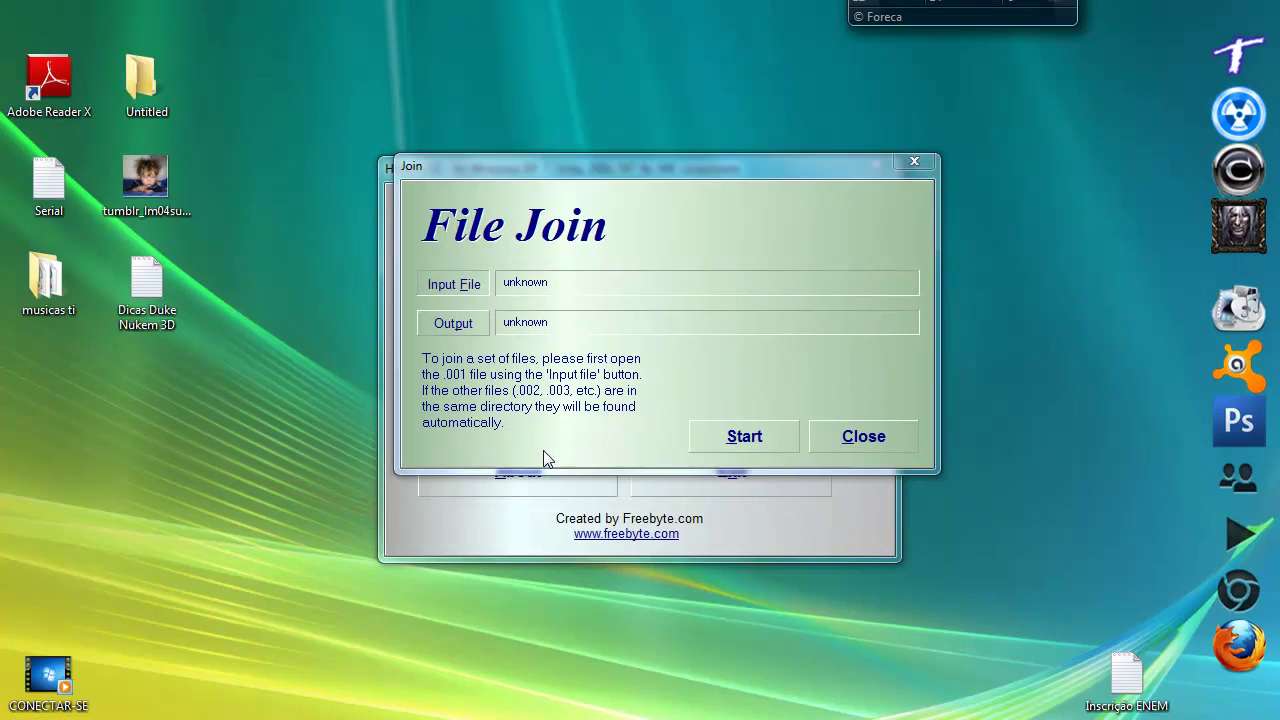
key("alt+f")
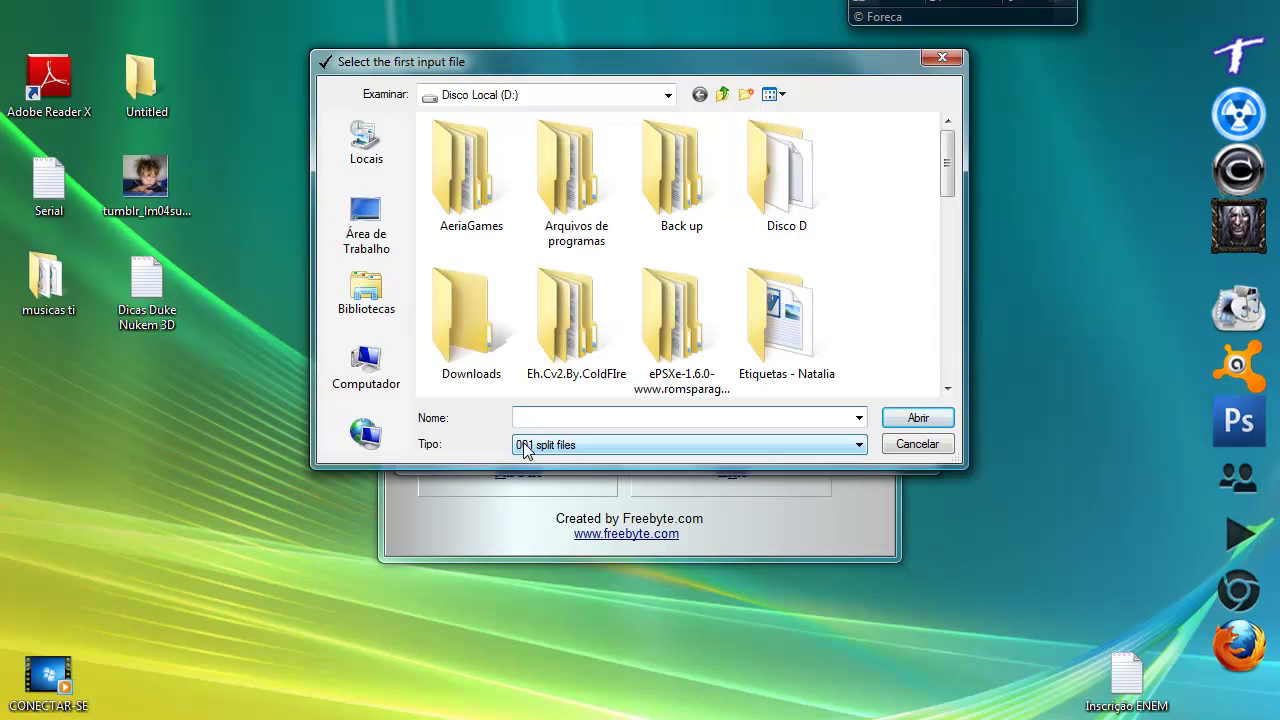
left_click(955, 60)
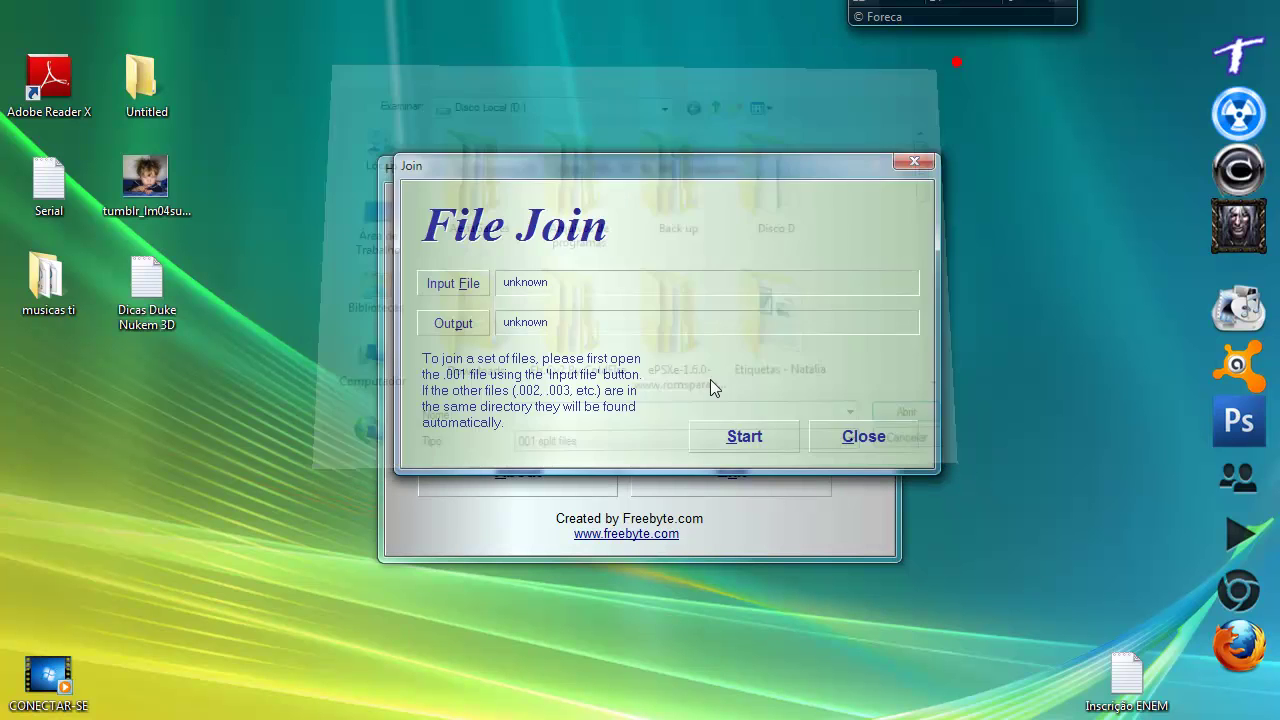
left_click(472, 282)
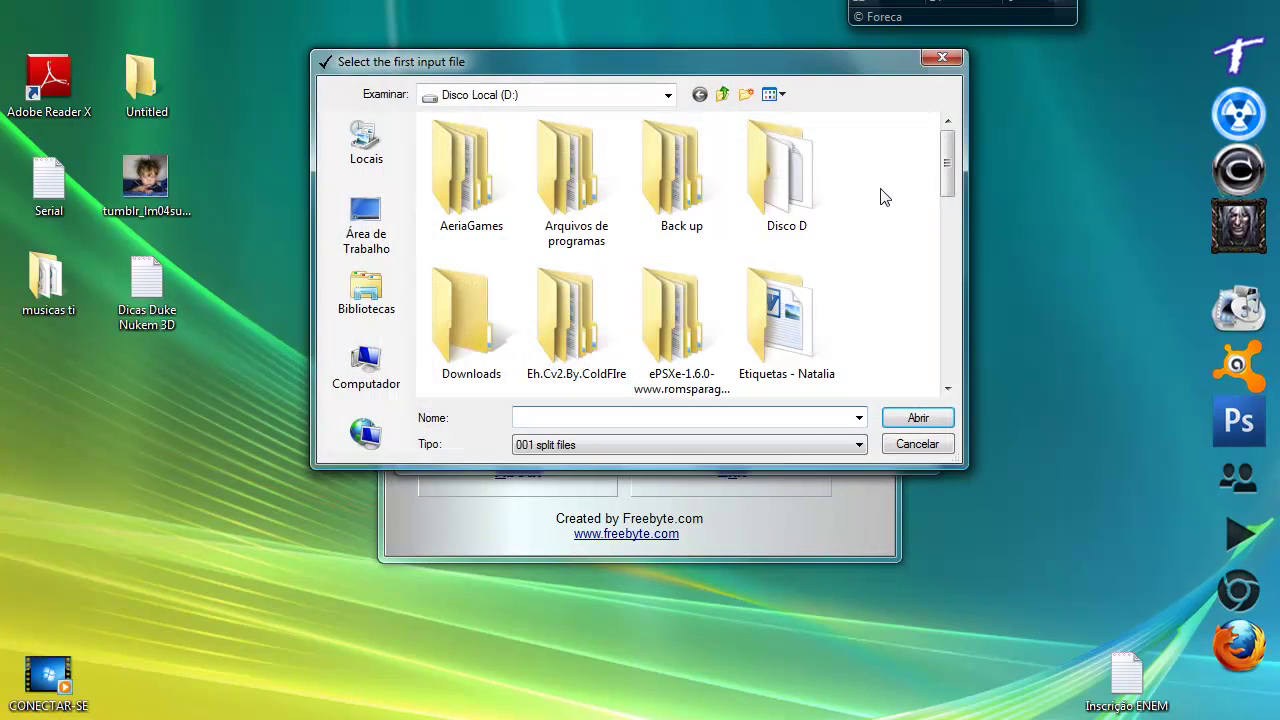
left_click_drag(950, 165, 965, 418)
left_click(600, 380)
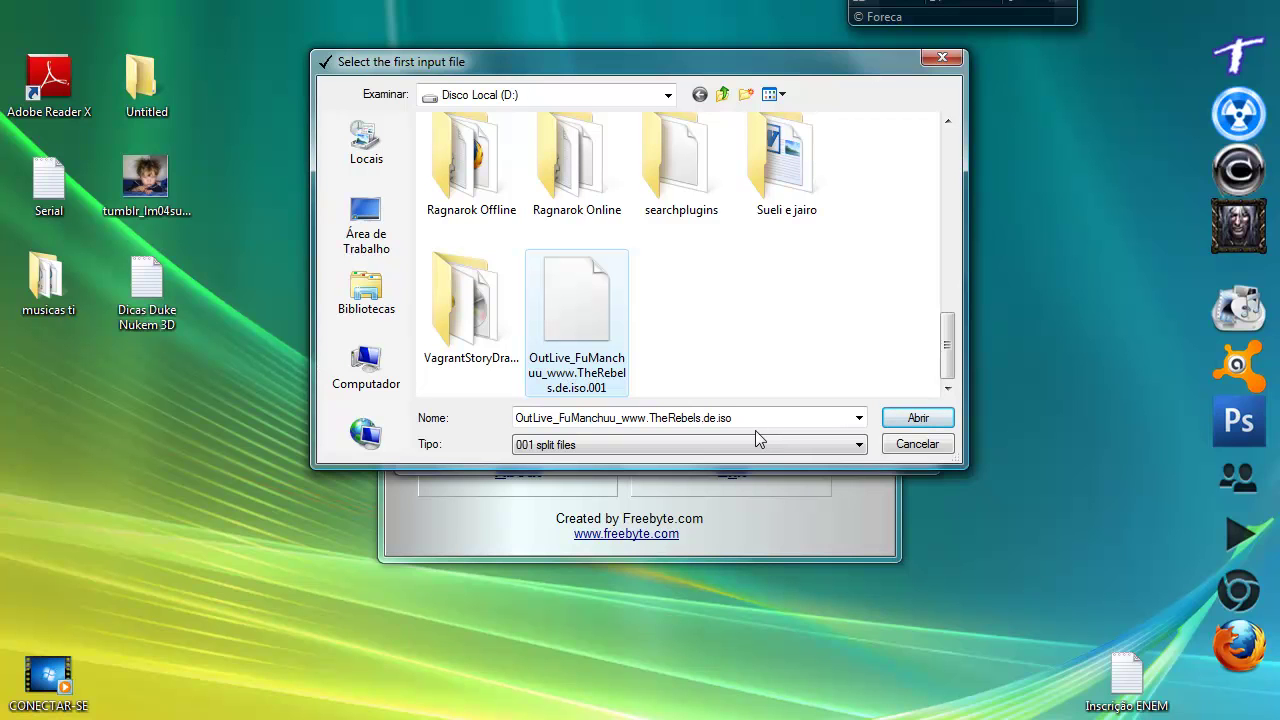
left_click(918, 418)
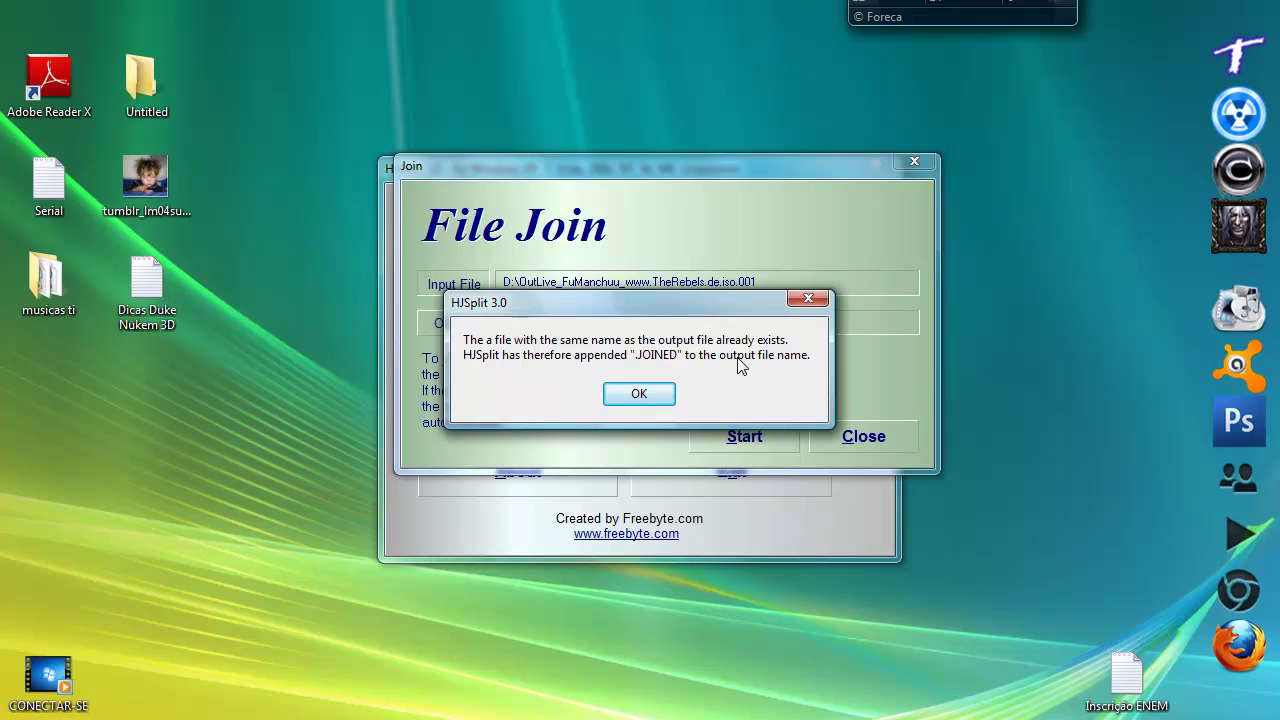
left_click(640, 394)
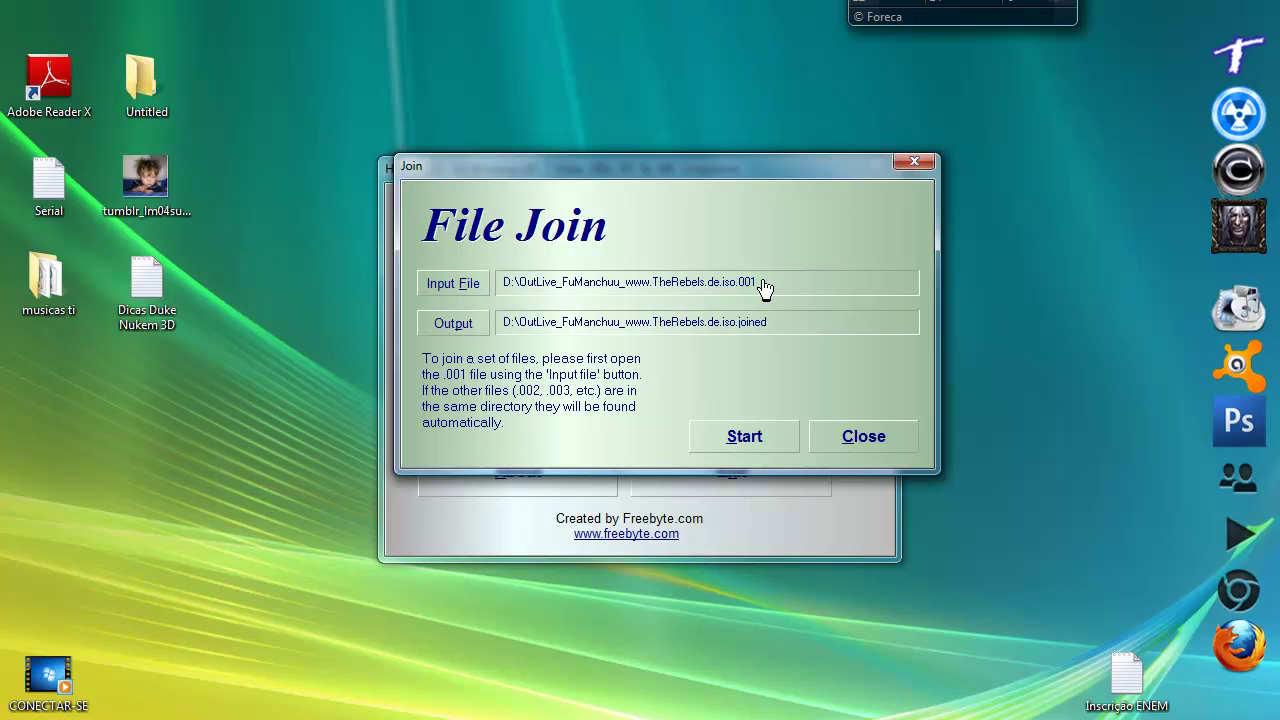
Set the join output folder to Back up on Disco Local (D:) and start joining the OutLive parts.
left_click(462, 325)
left_click_drag(776, 326, 776, 358)
left_click(519, 340)
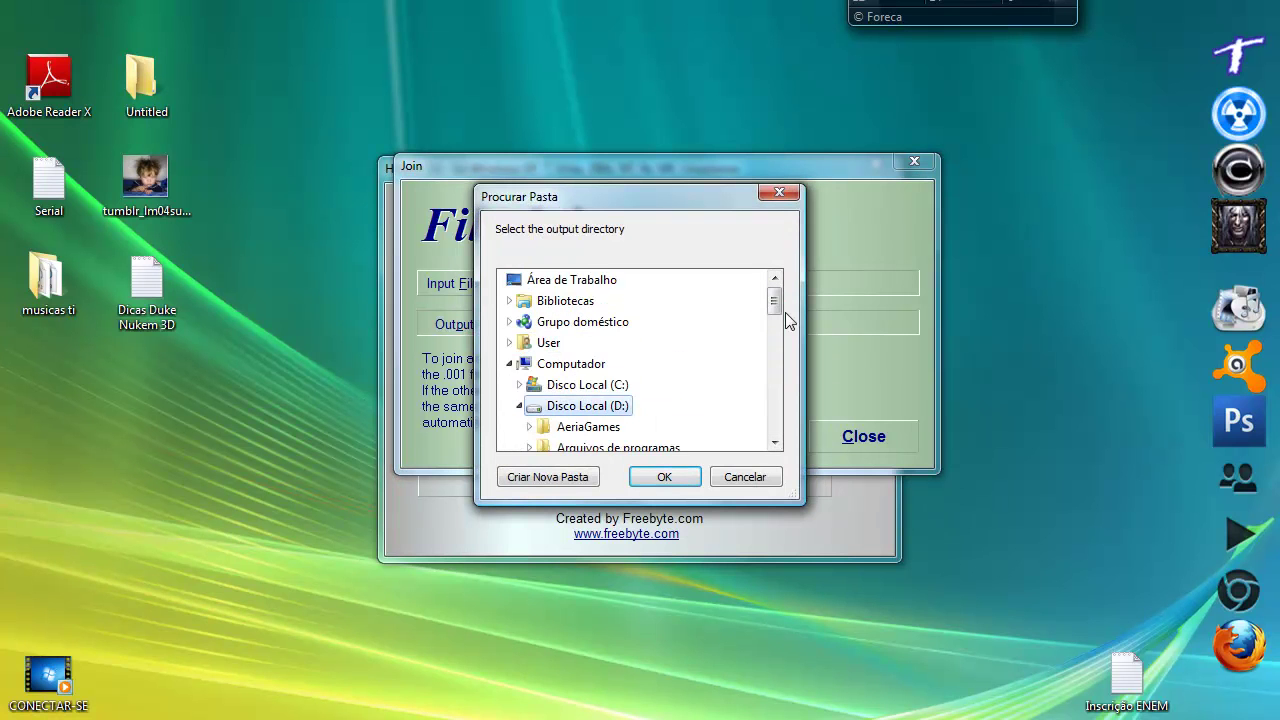
mouse_move(775, 302)
left_mouse_down()
mouse_move(780, 337)
mouse_move(776, 322)
left_mouse_up()
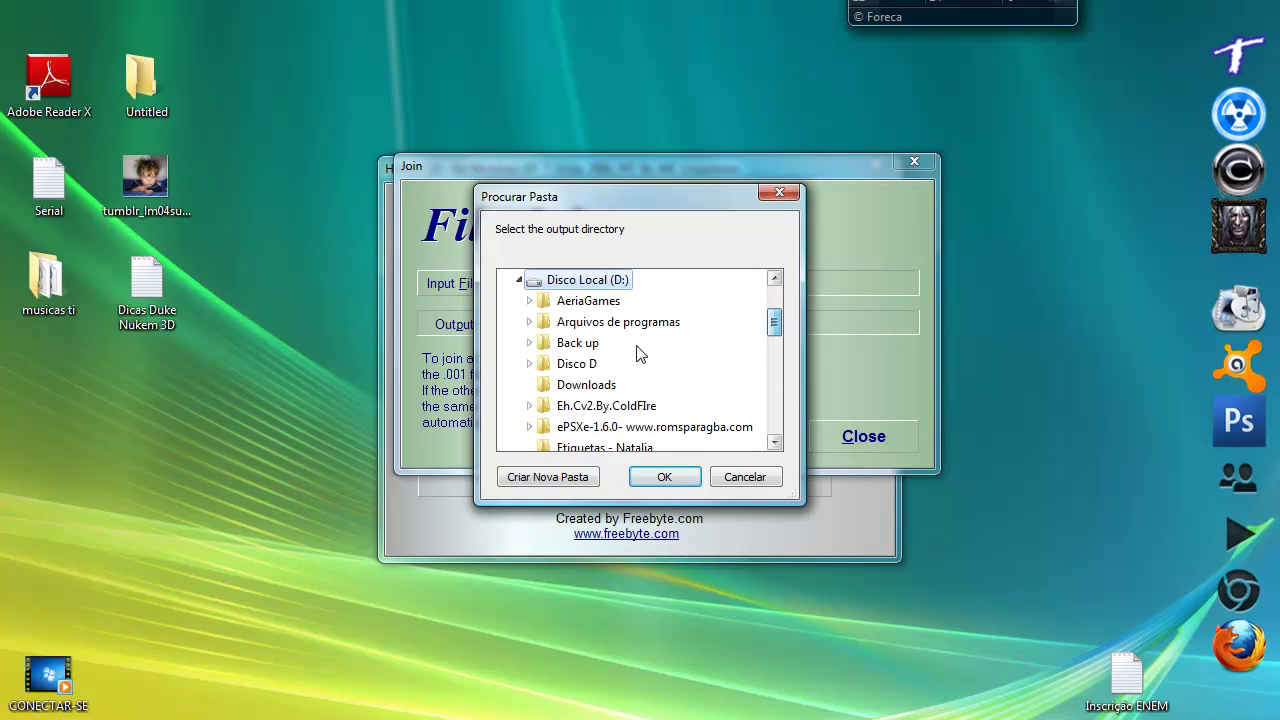
left_click(530, 342)
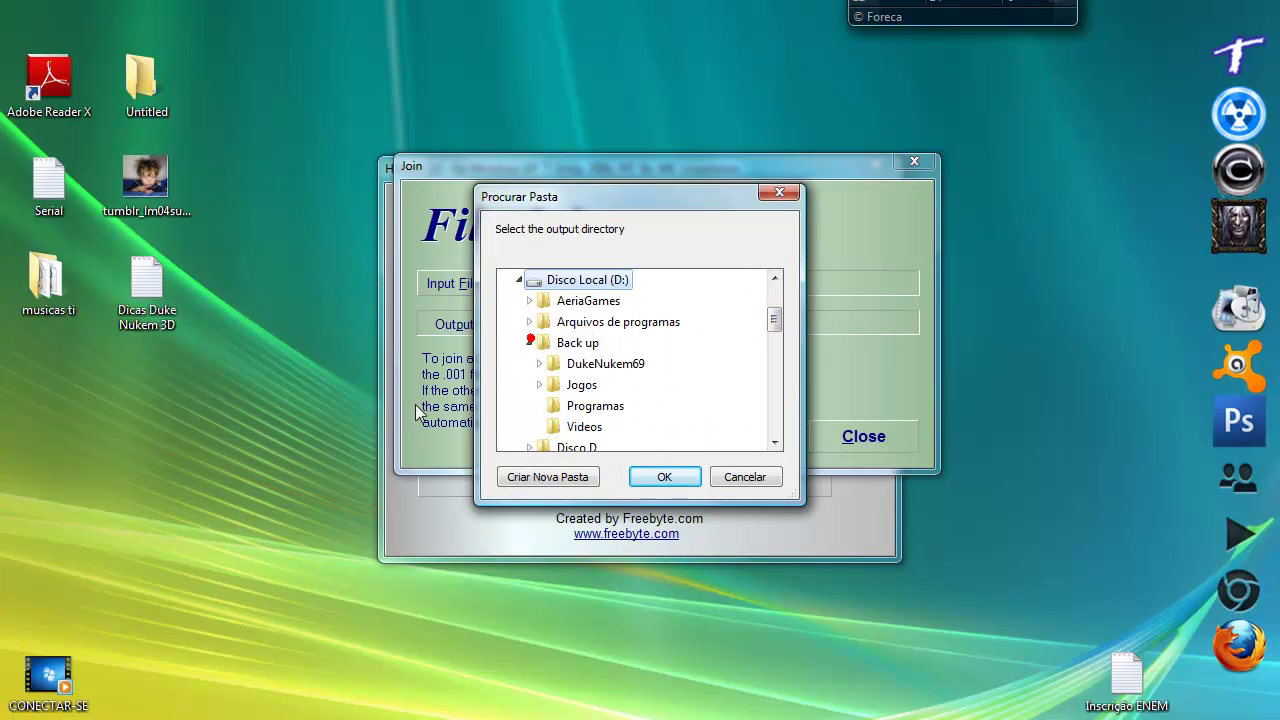
left_click(590, 343)
left_click(664, 477)
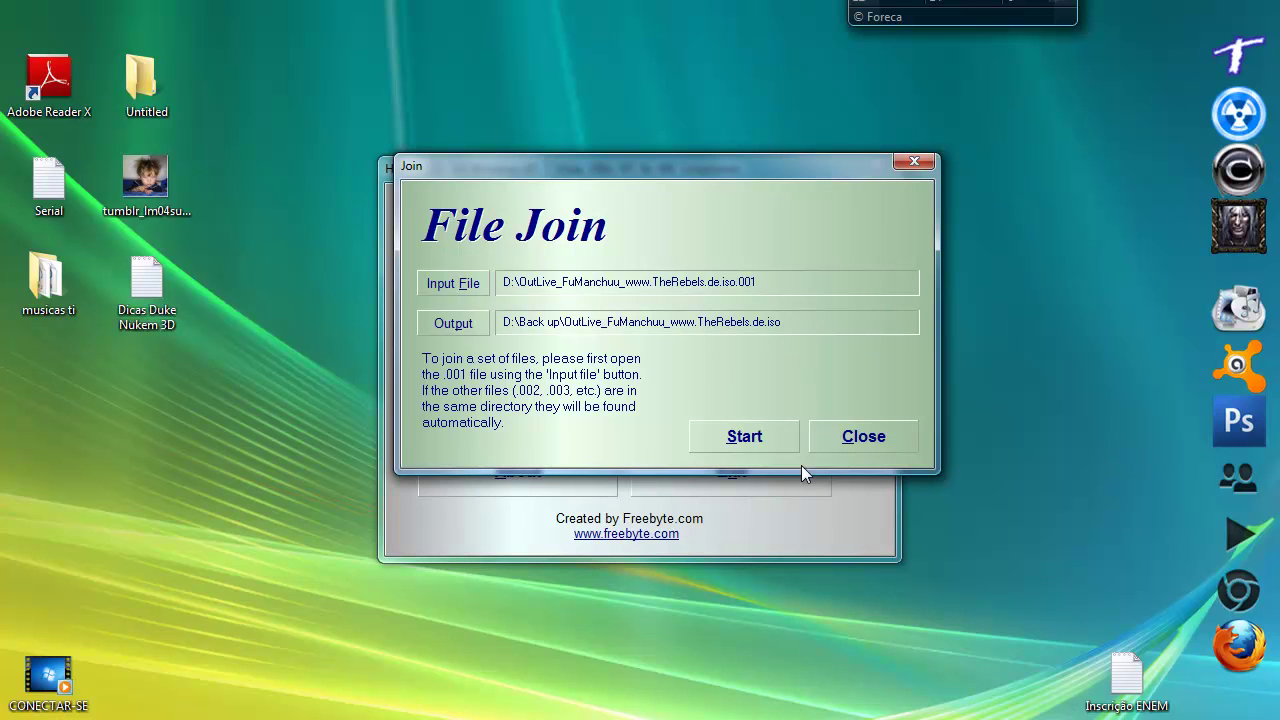
left_click(764, 445)
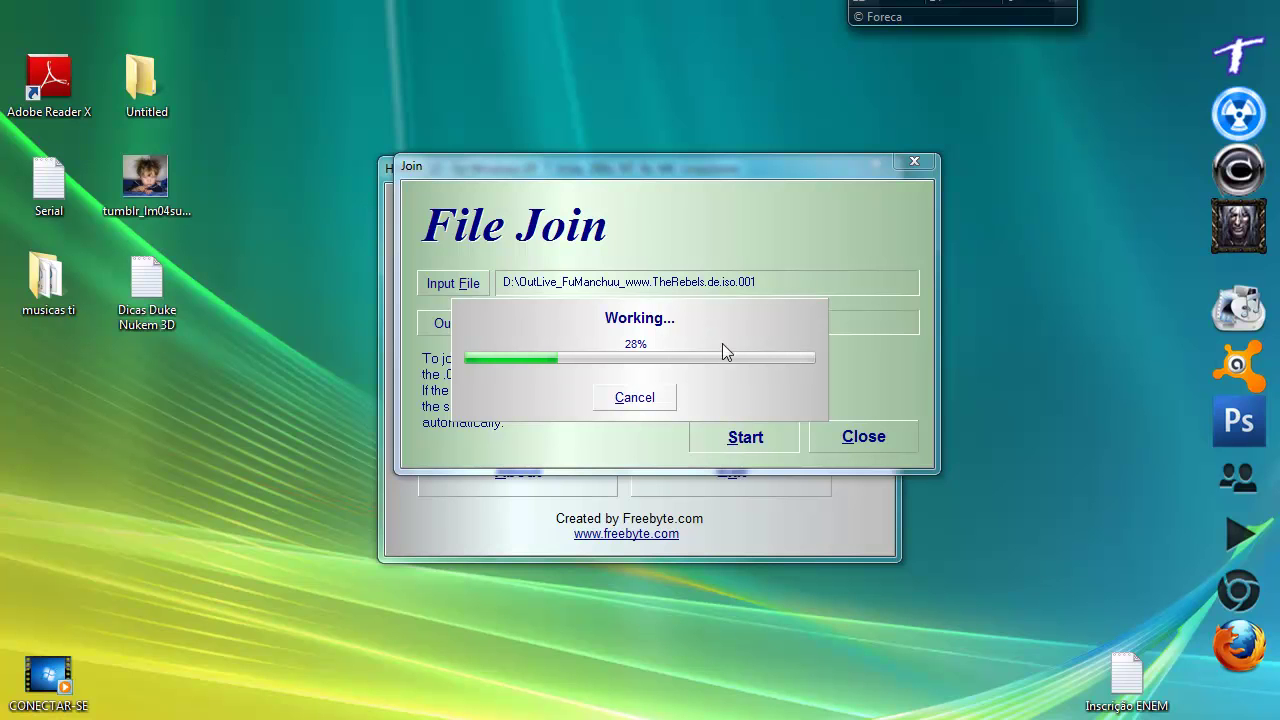
Examine the computer's basic system information, including processor and installed memory, and close the window.
key("super")
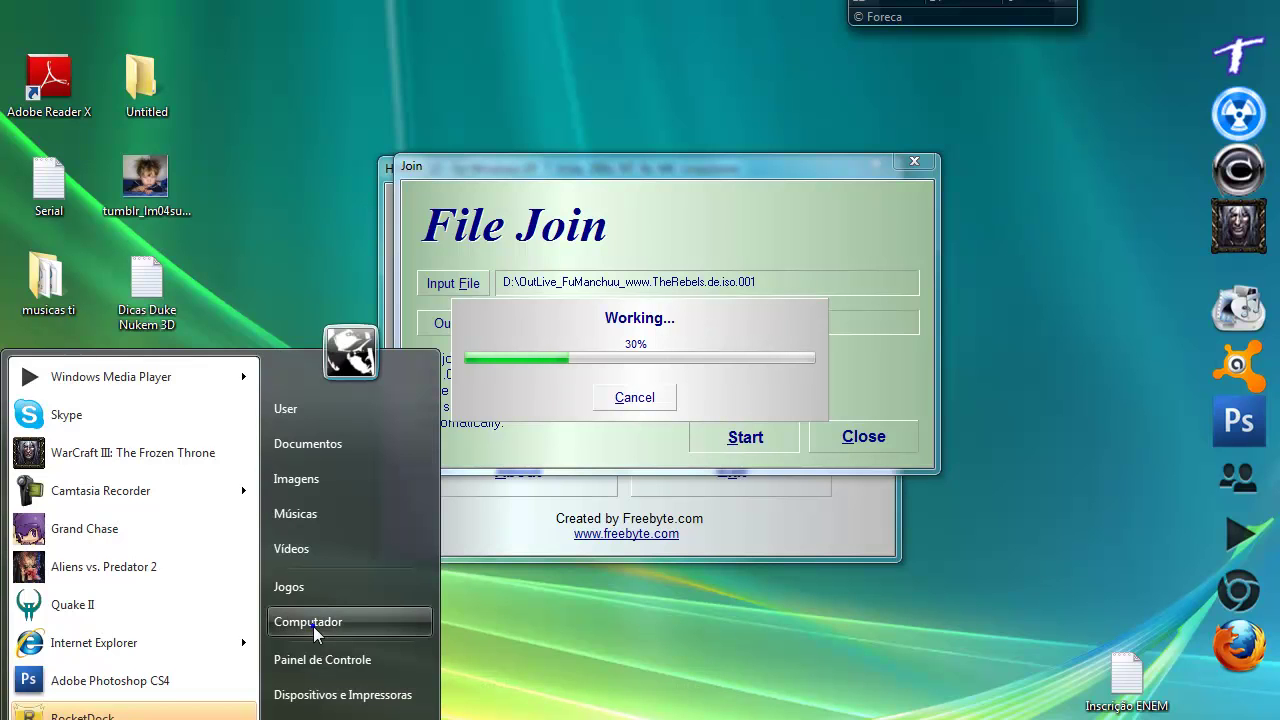
right_click(315, 632)
key("Escape")
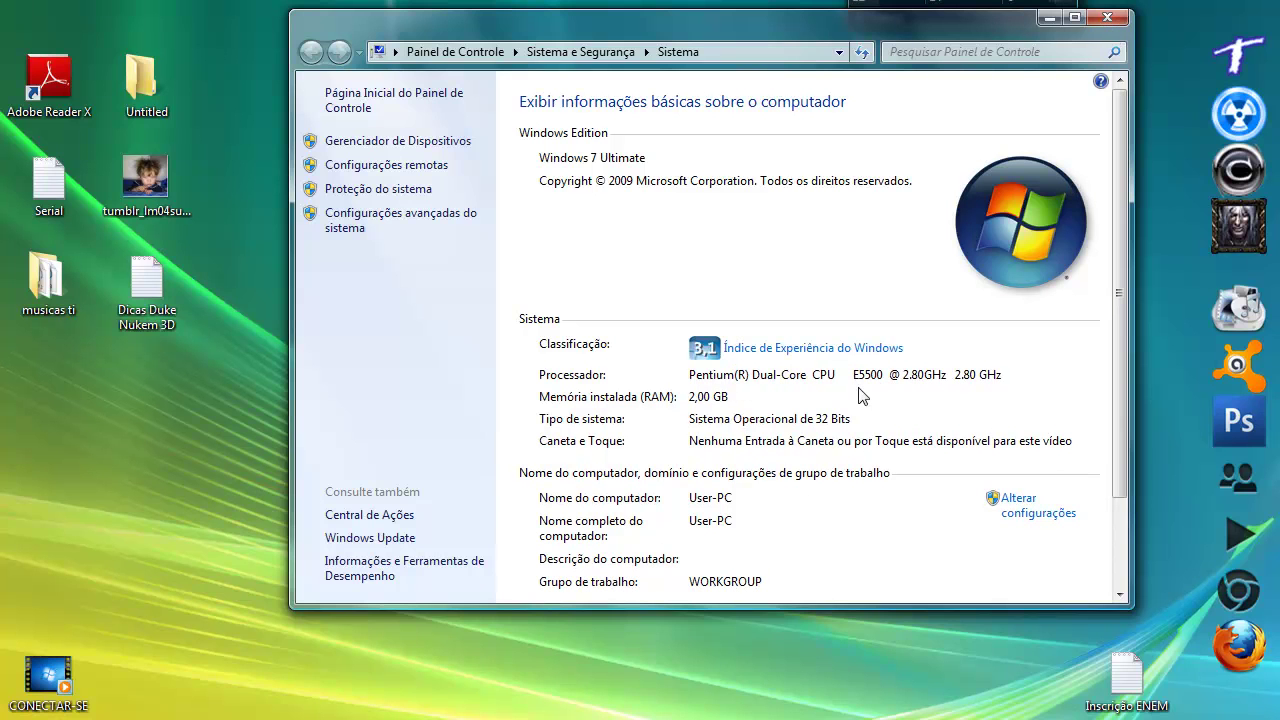
left_click(1117, 22)
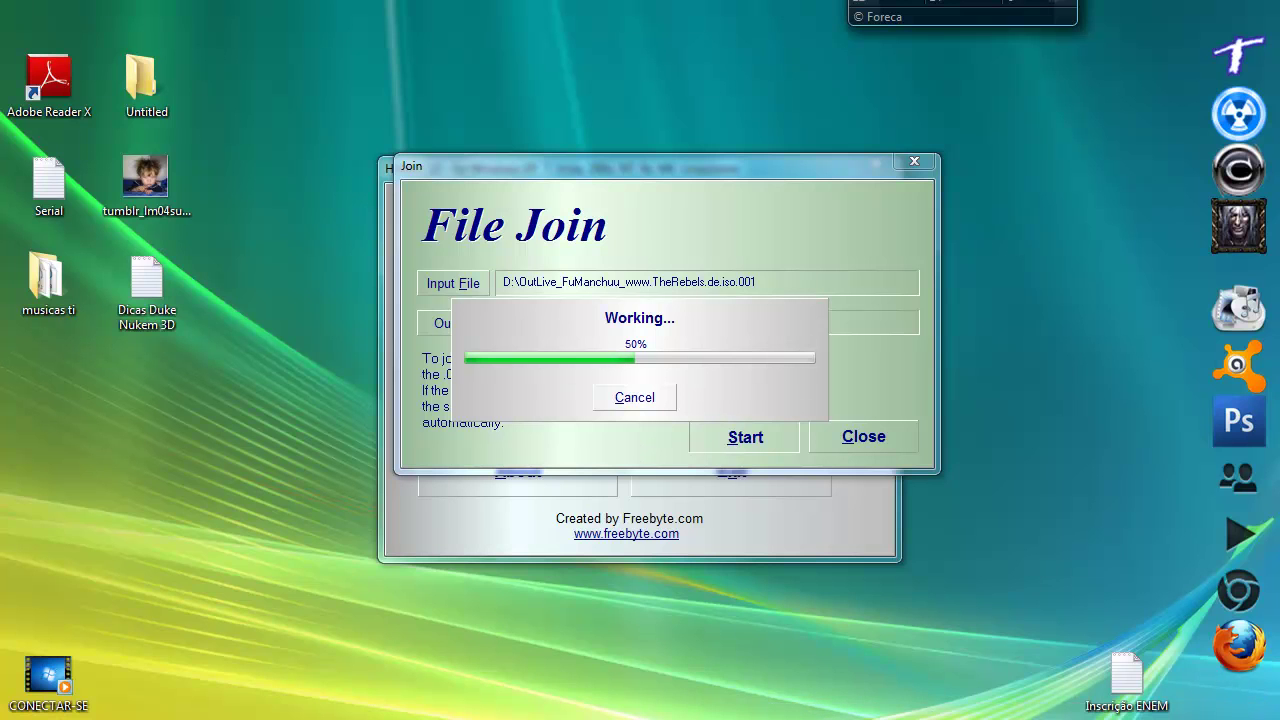
Switch to the browser's video channel page and look through the full list of uploaded videos.
key("alt+Tab")
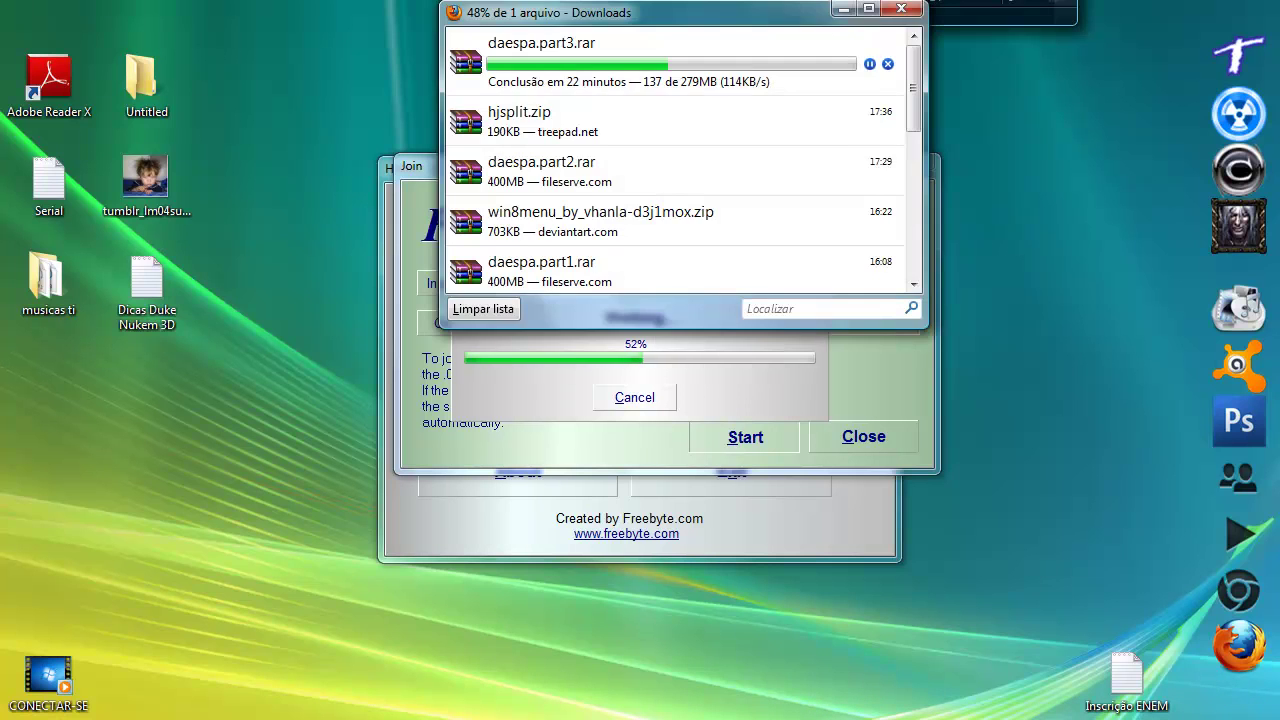
key("Escape")
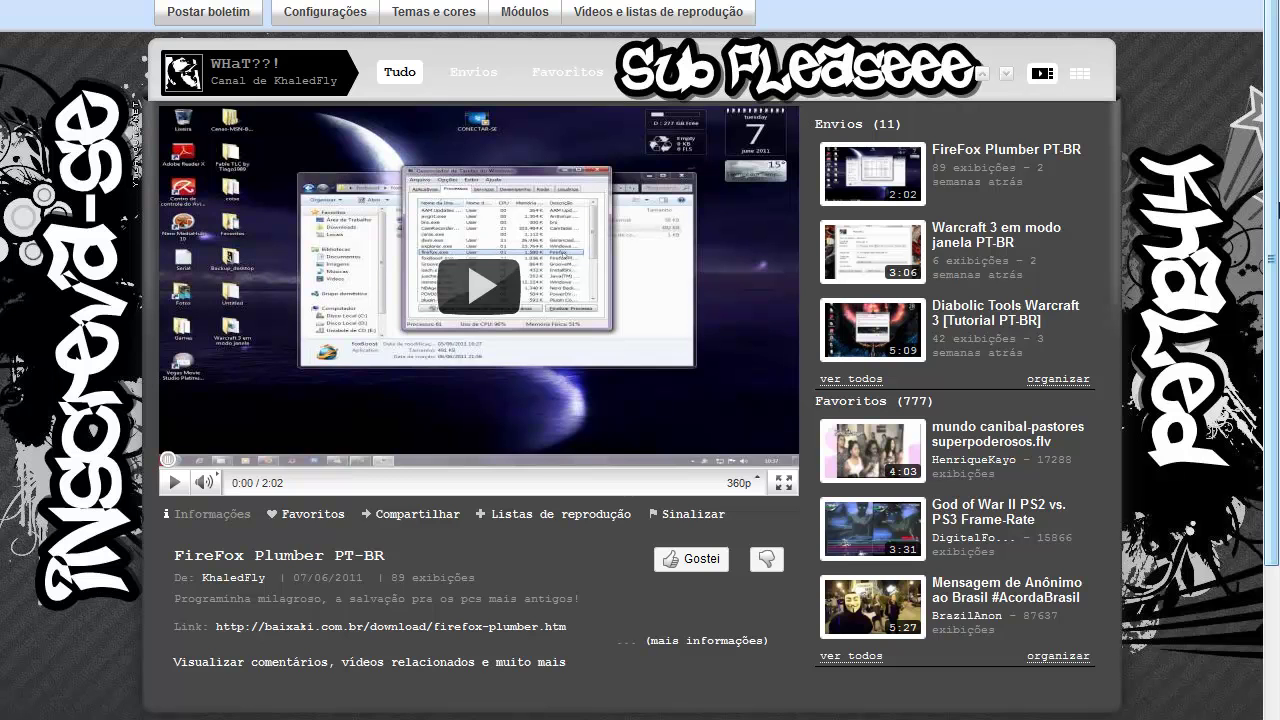
scroll(1277, 318, "down", 2)
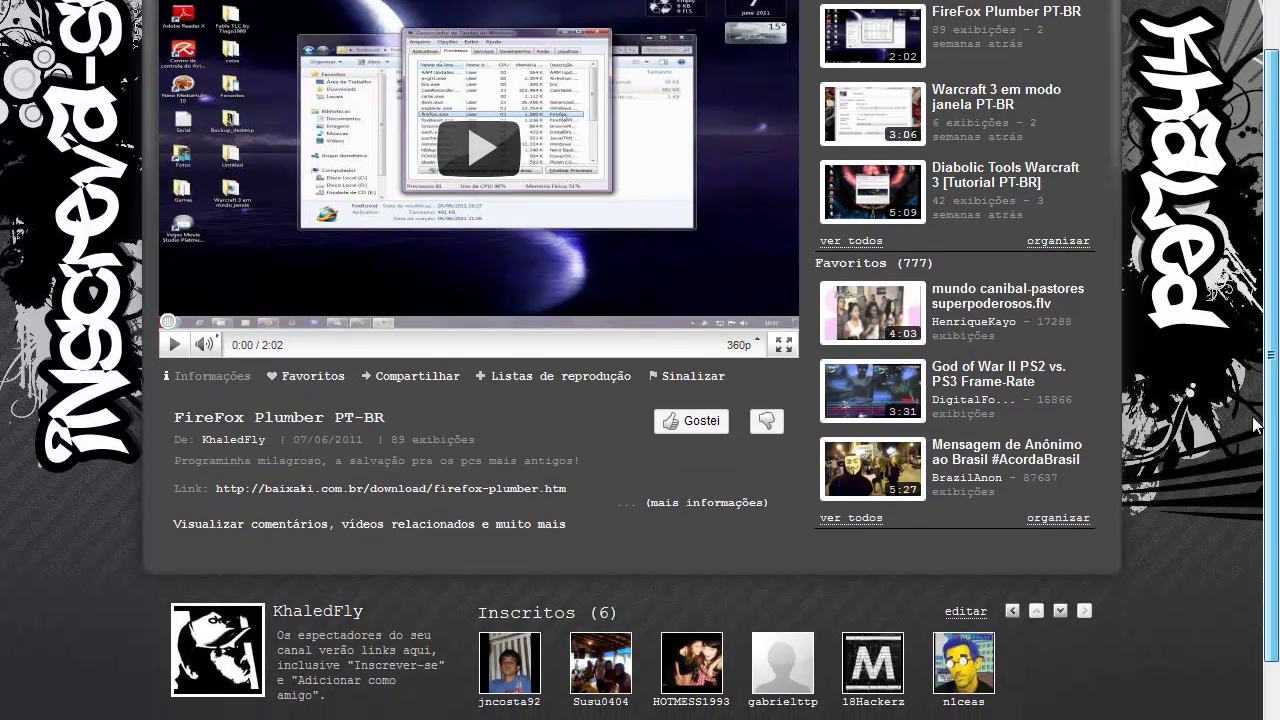
scroll(1245, 497, "down", 4)
scroll(1241, 488, "up", 6)
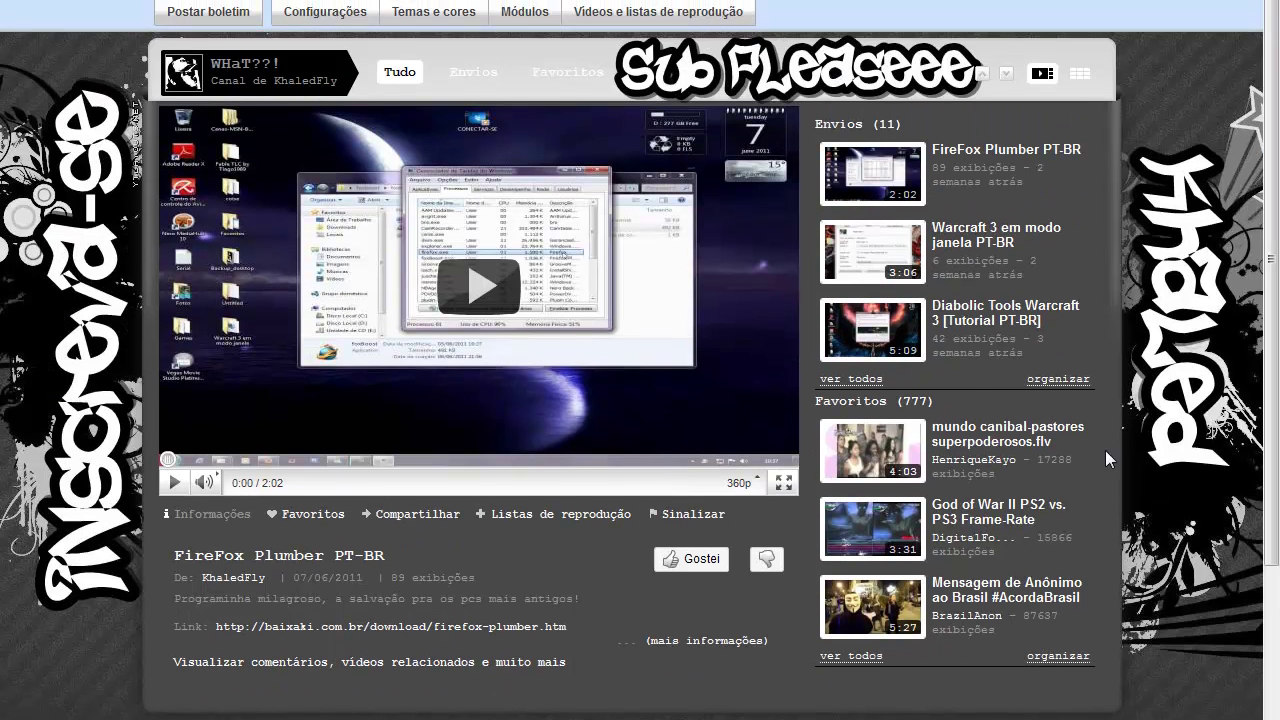
left_click(861, 384)
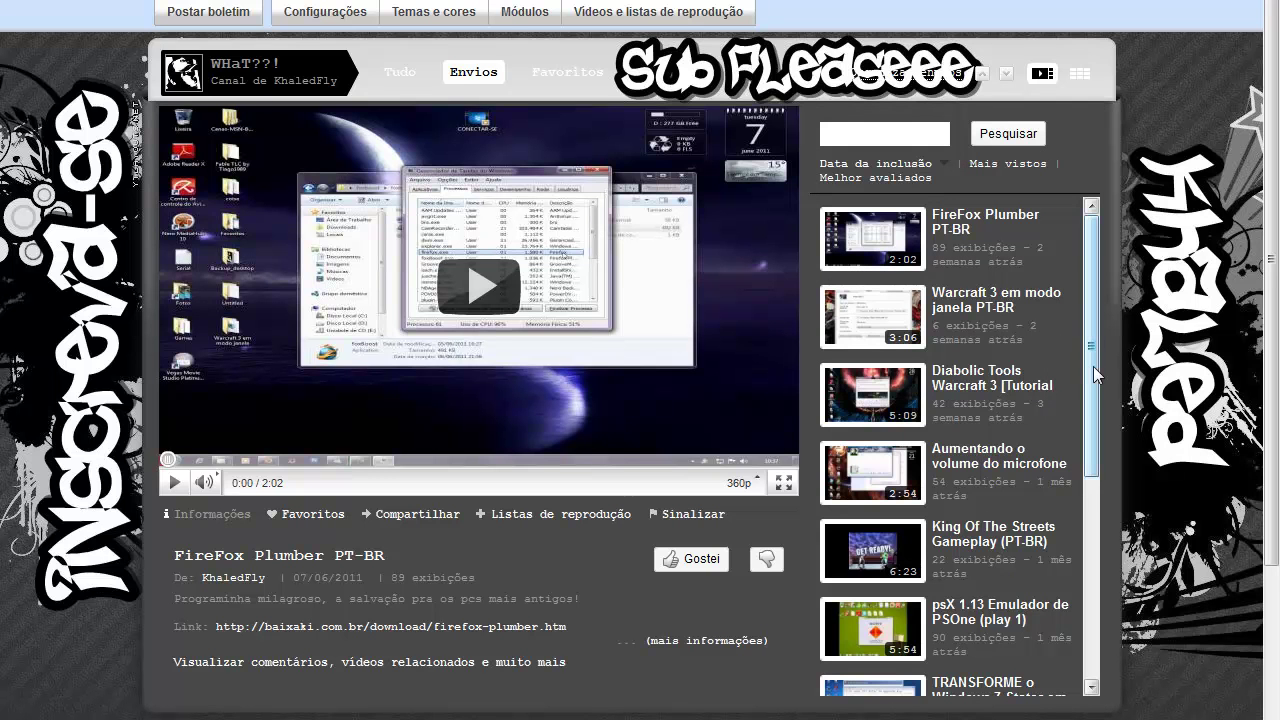
left_click_drag(1093, 366, 1080, 598)
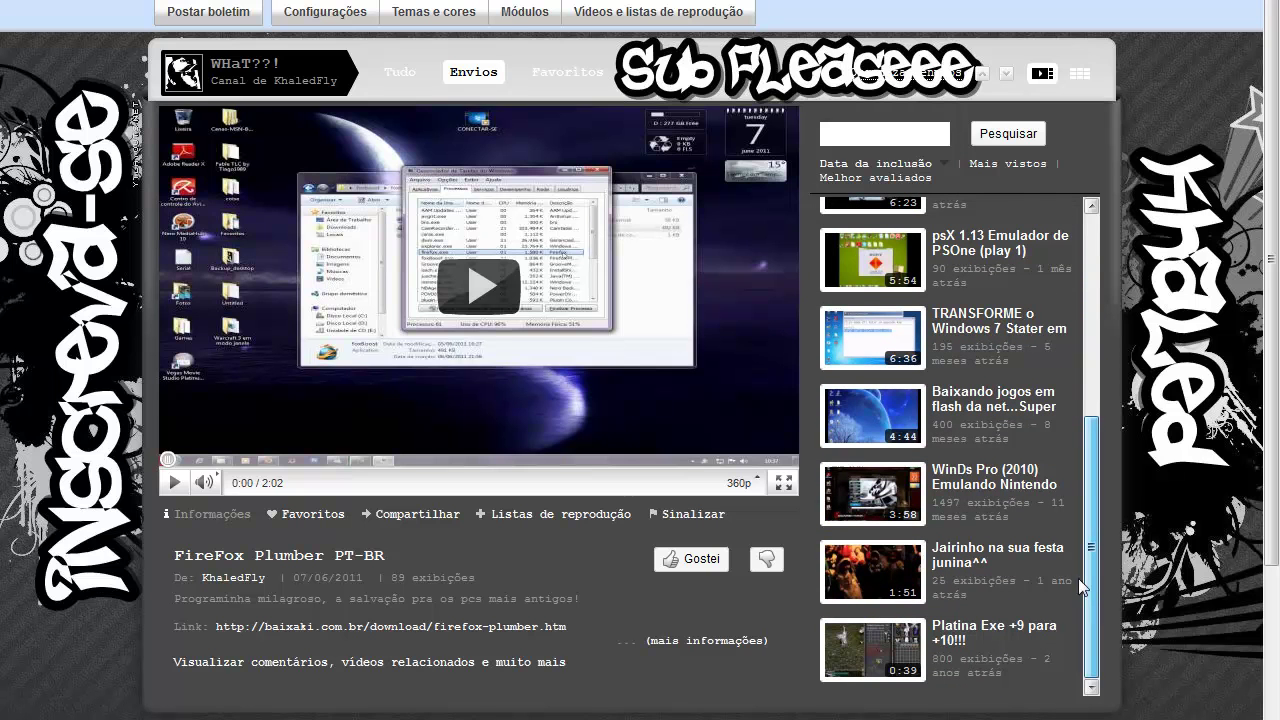
left_click_drag(1079, 597, 1095, 253)
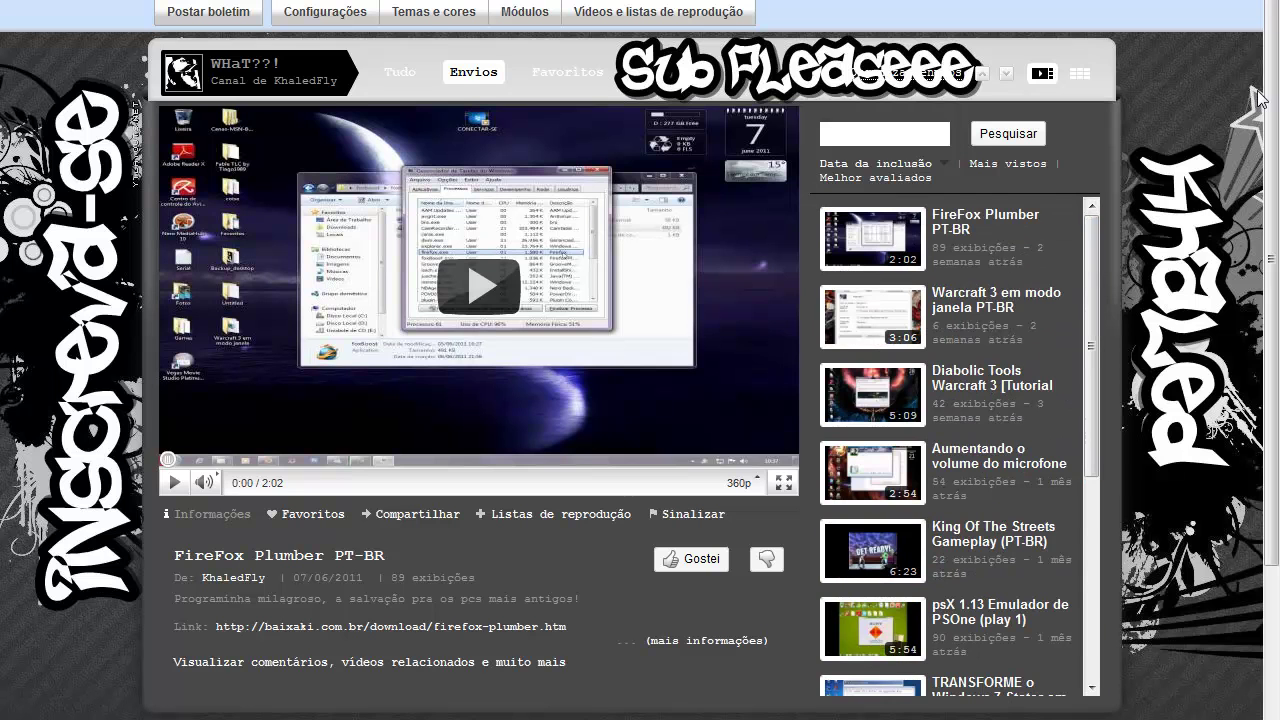
Examine the channel's Inscritos and Amigos sections, checking the progress of the file join in between.
scroll(1277, 262, "down", 4)
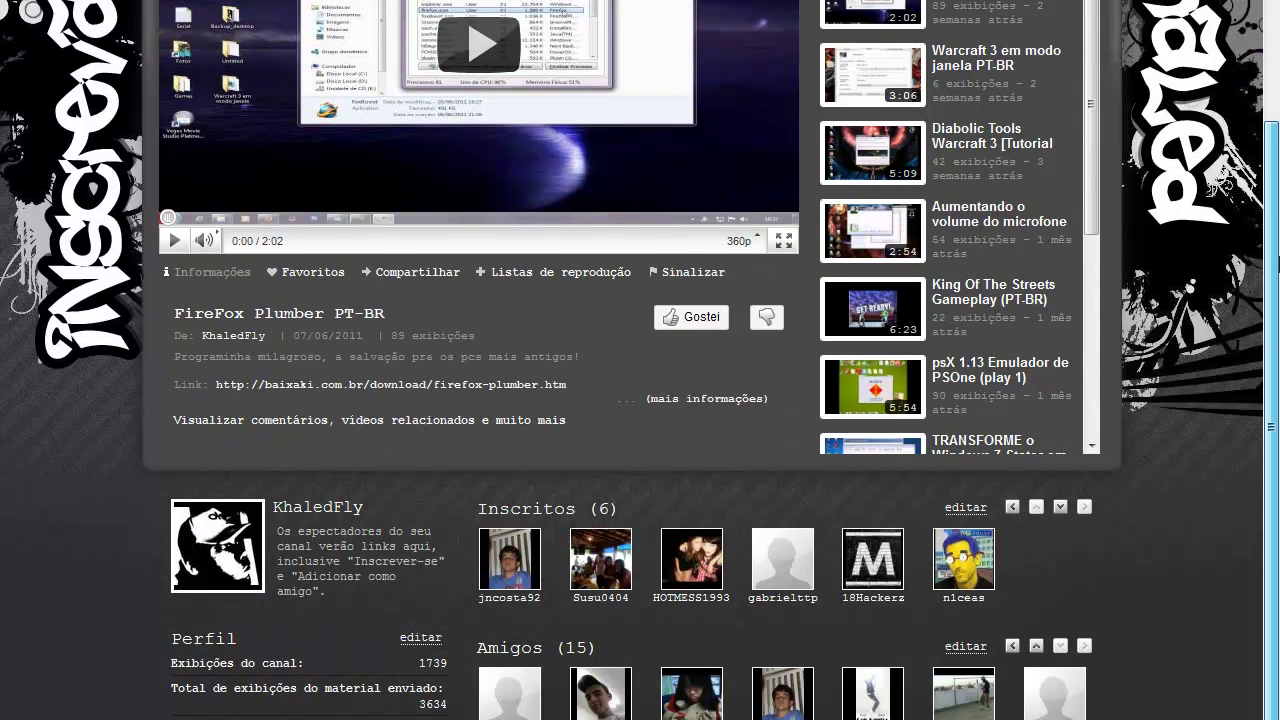
scroll(1277, 262, "down", 1)
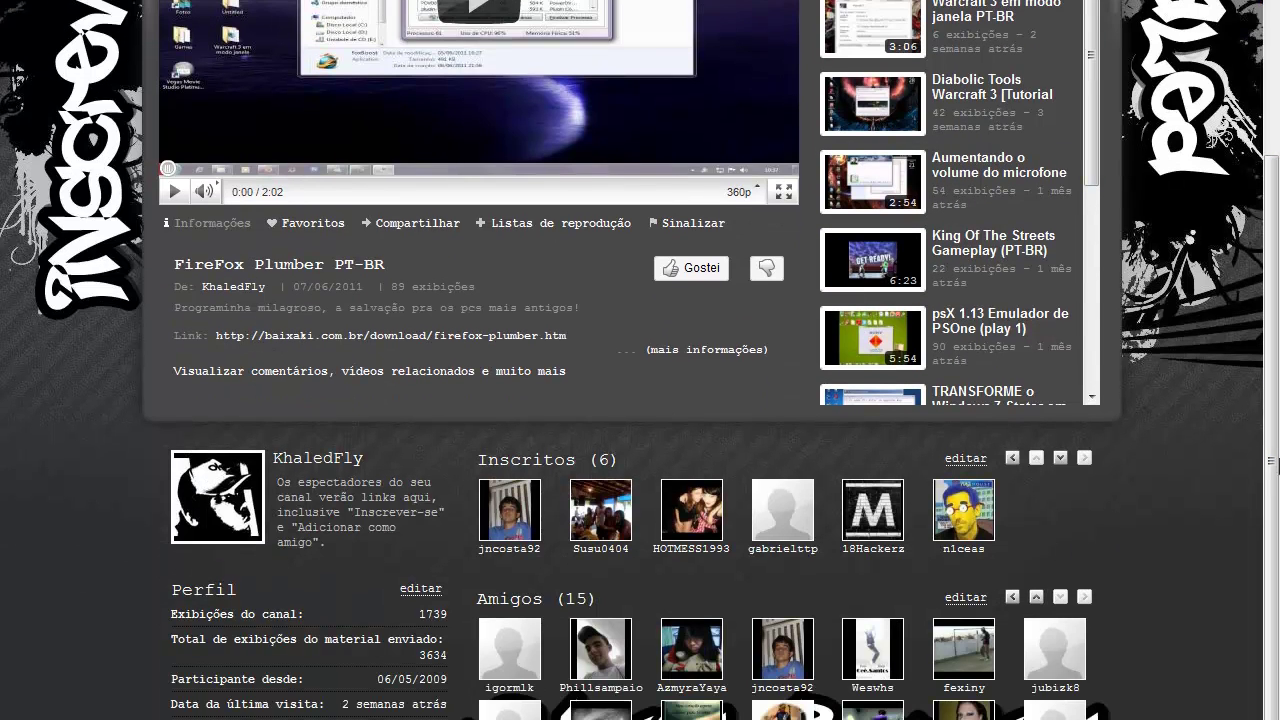
double_click(585, 460)
left_click(648, 460)
key("alt+Tab")
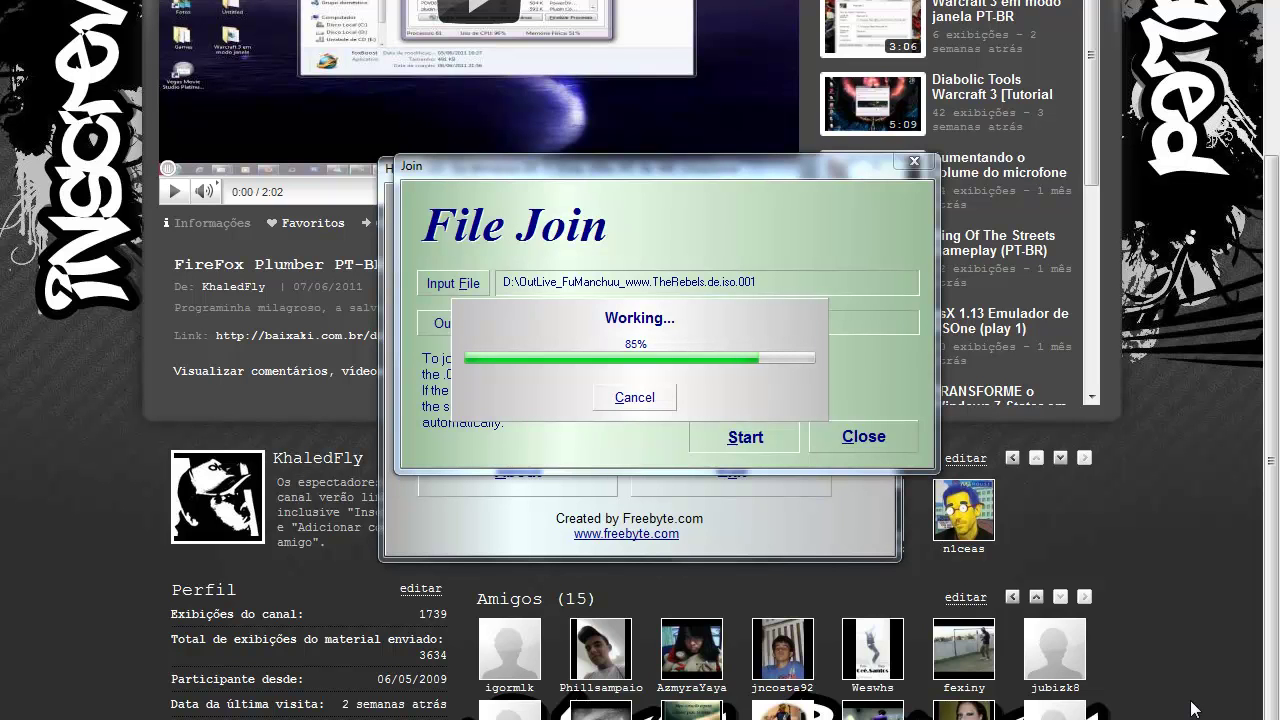
key("alt+Tab")
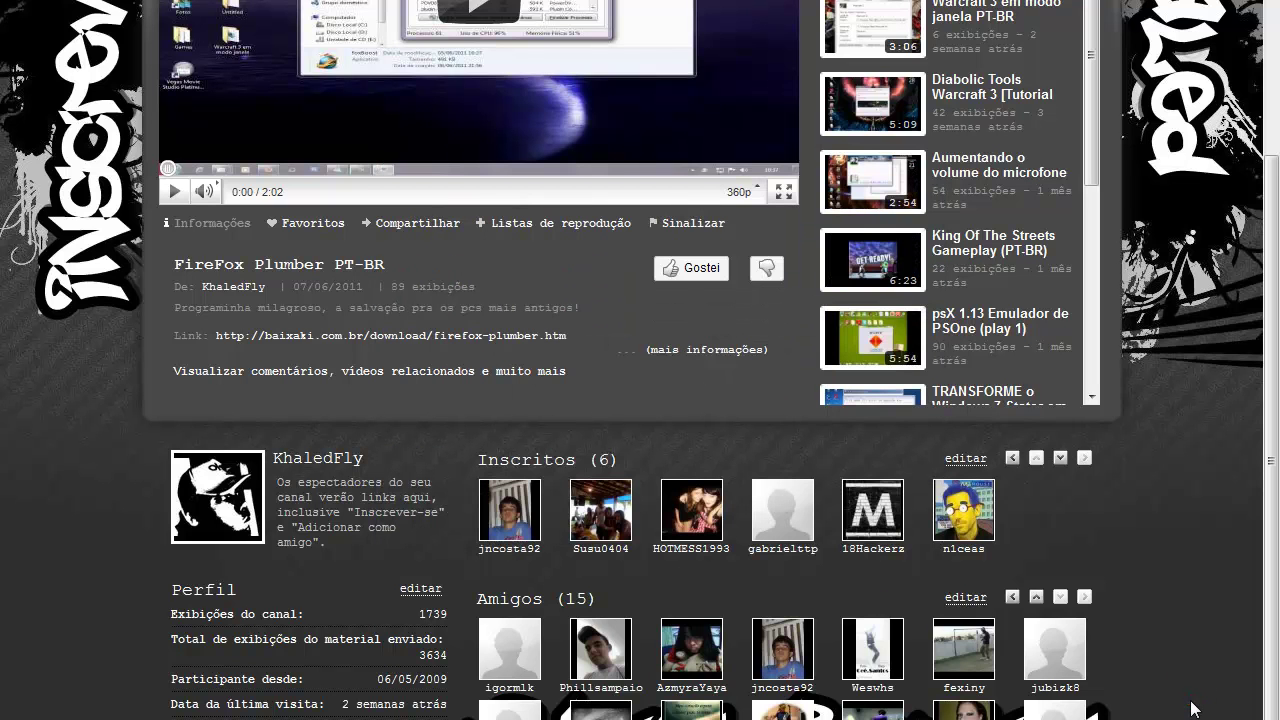
left_click_drag(665, 546, 1115, 550)
left_click(1115, 541)
scroll(1200, 600, "up", 3)
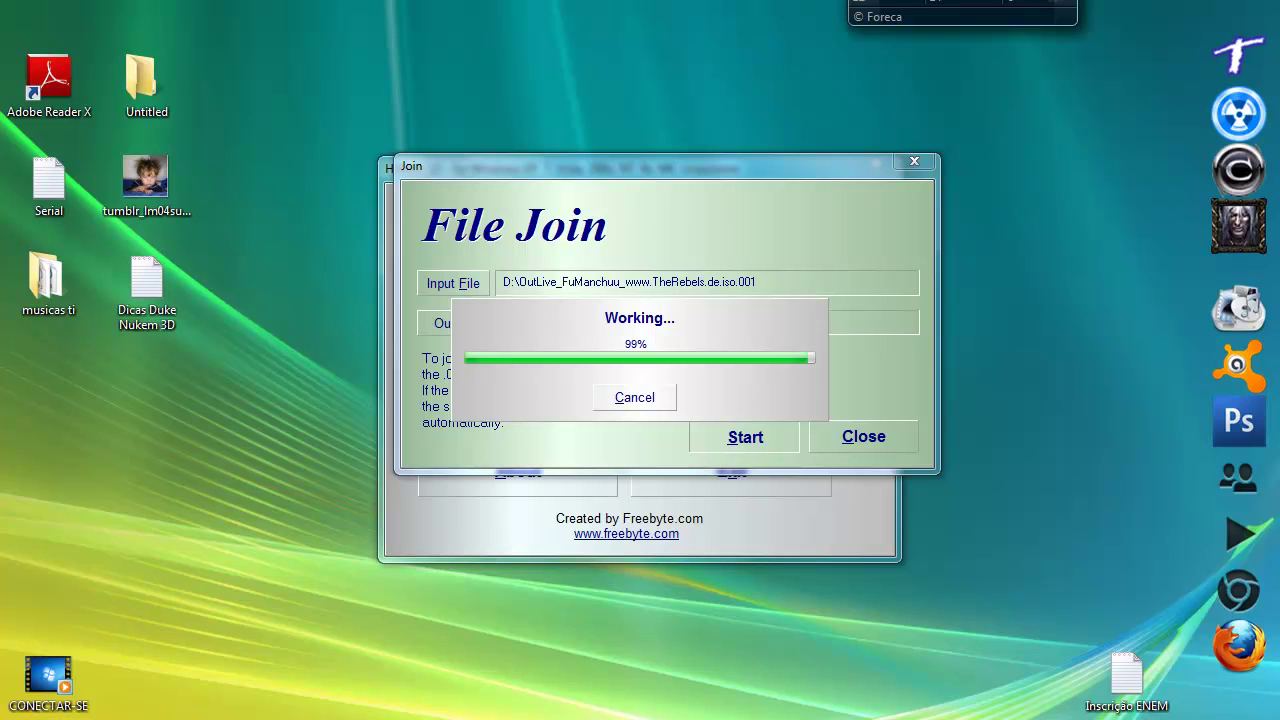
Move the Inscrição ENEM desktop file beside CONECTAR-SE, and close the completed join along with HJSplit.
left_click_drag(1126, 678, 150, 675)
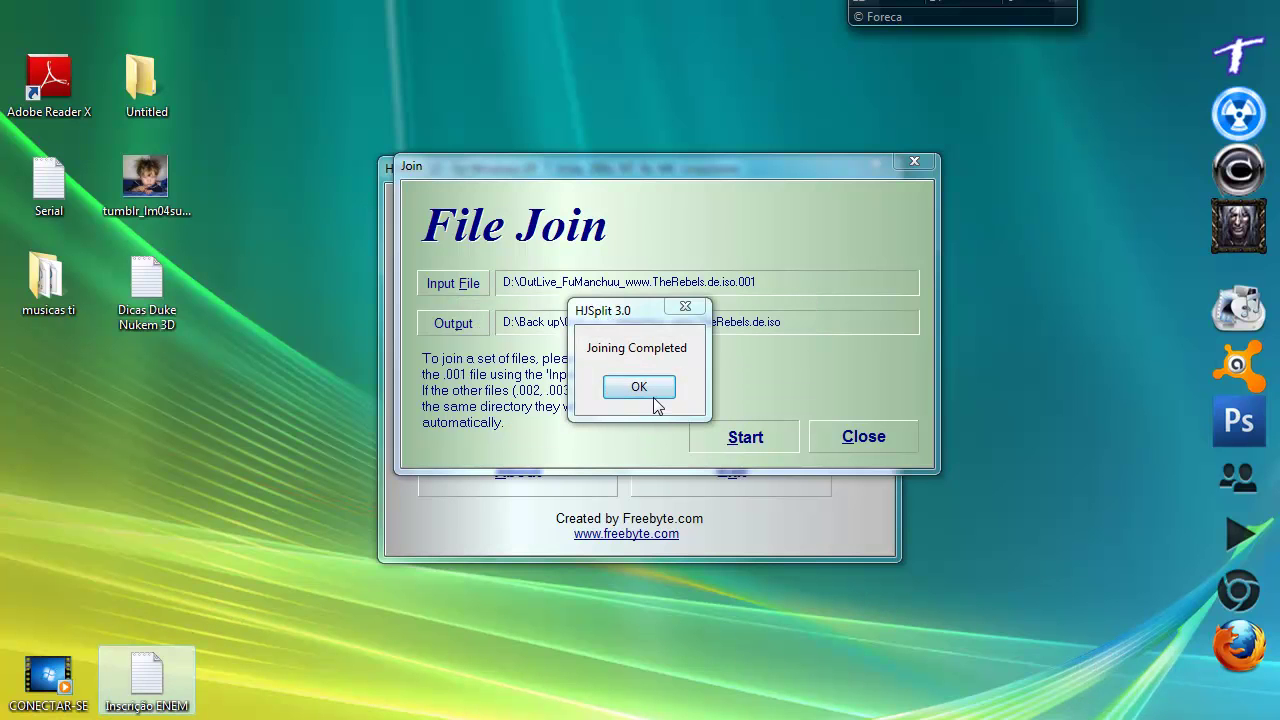
left_click(642, 392)
left_click(744, 553)
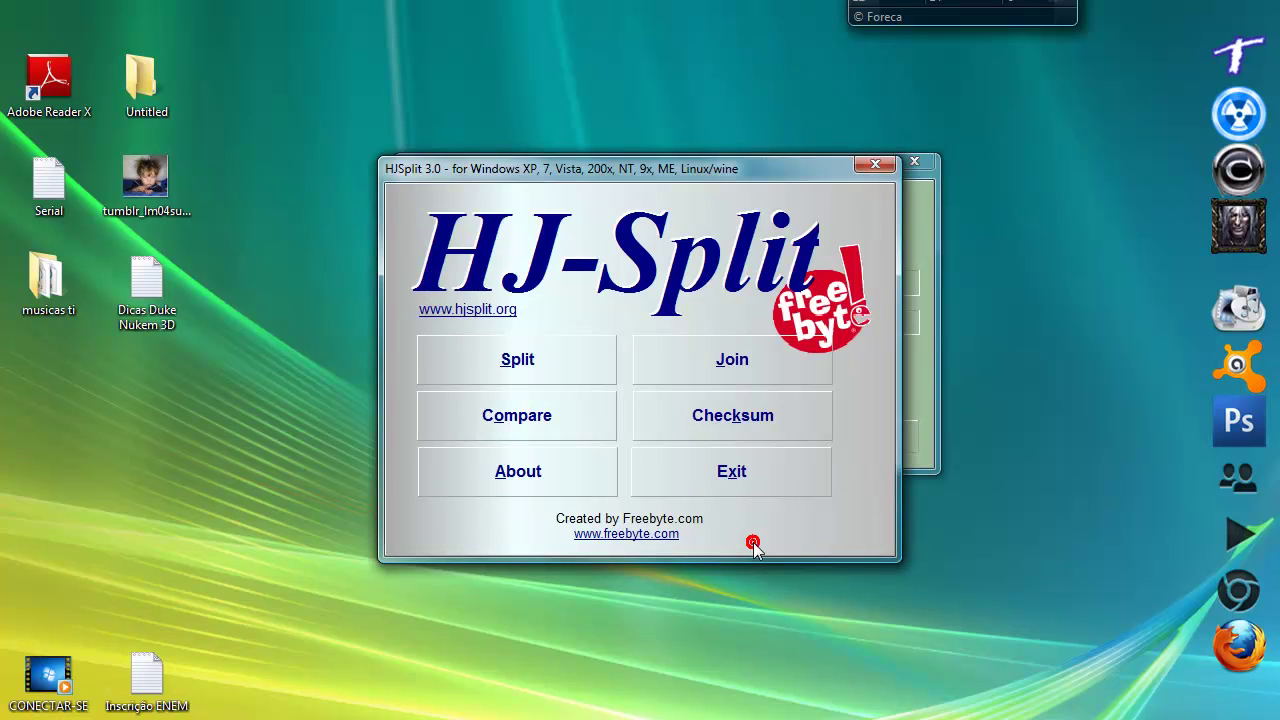
left_click(914, 164)
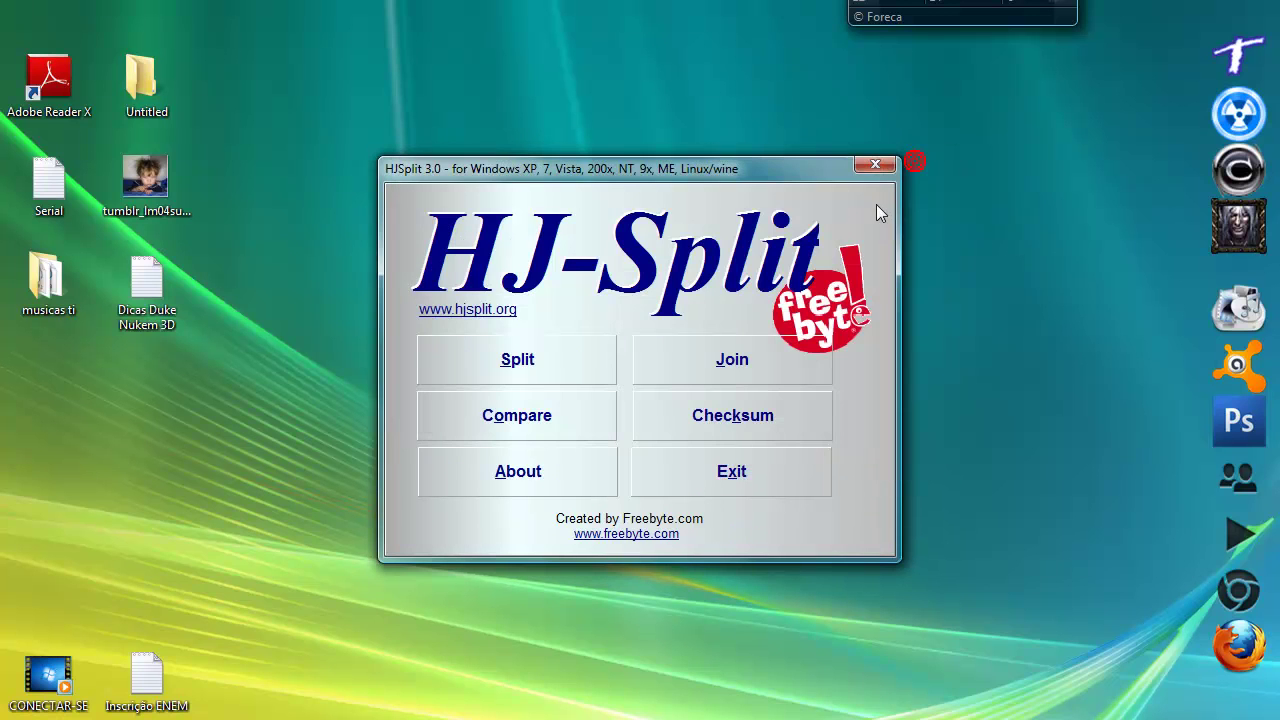
left_click(876, 166)
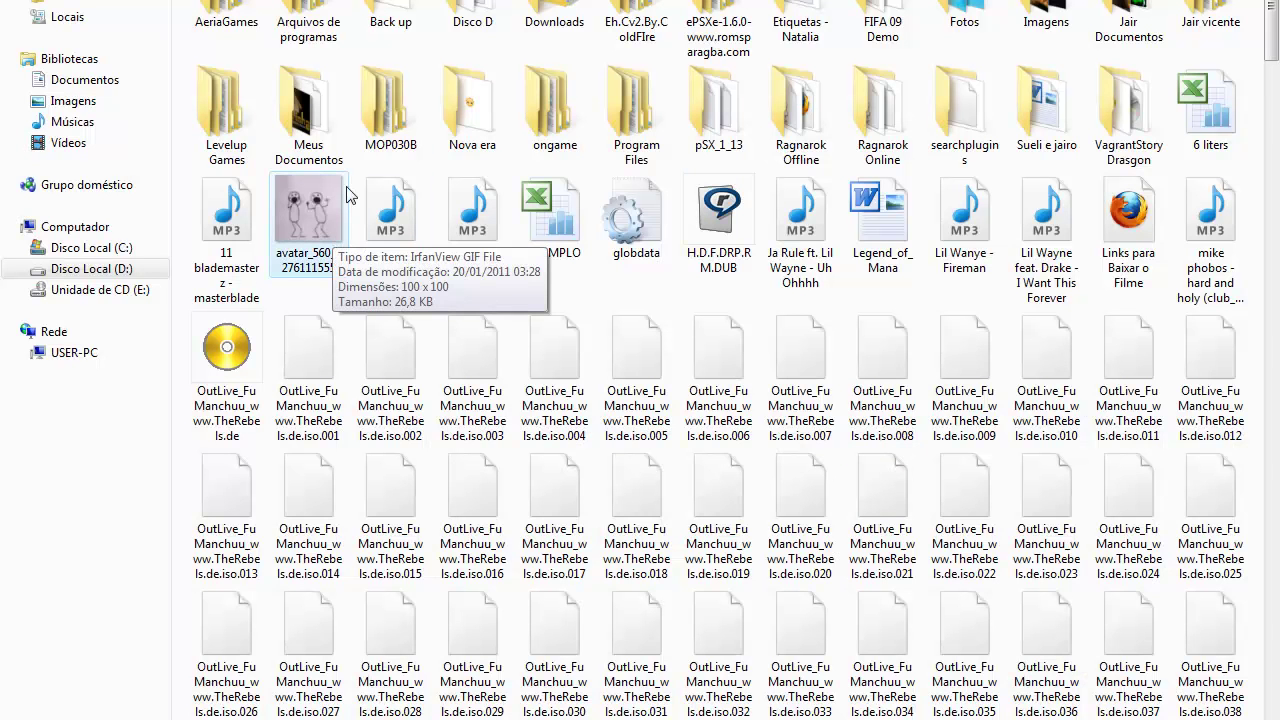
Open the joined OutLive ISO from the Back up folder in PowerISO without registering, examine its contents and close it.
double_click(383, 11)
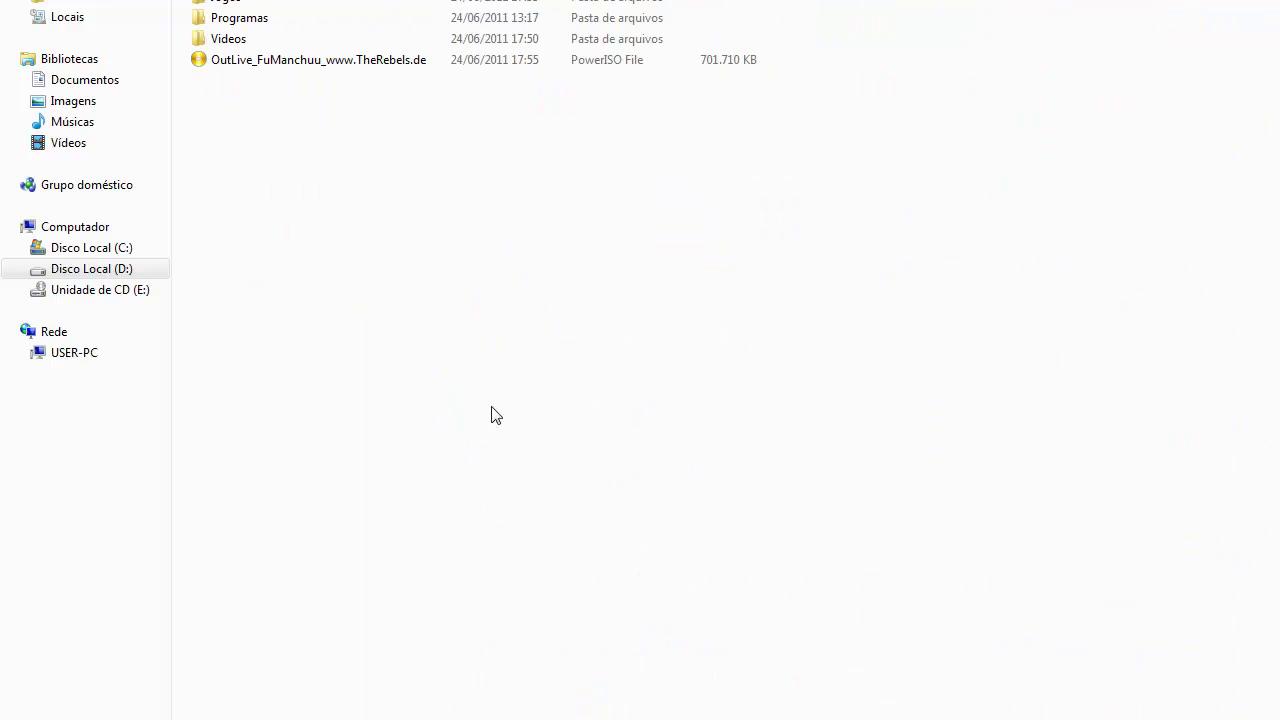
left_click(252, 64)
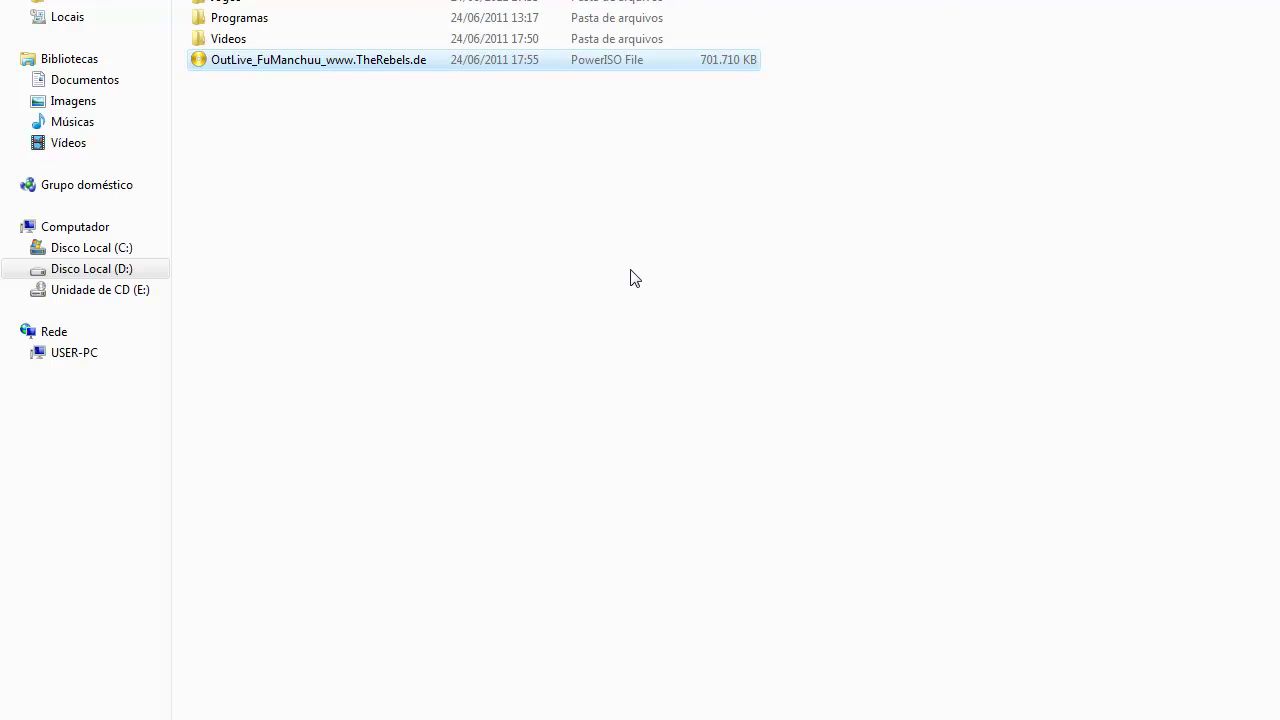
double_click(255, 66)
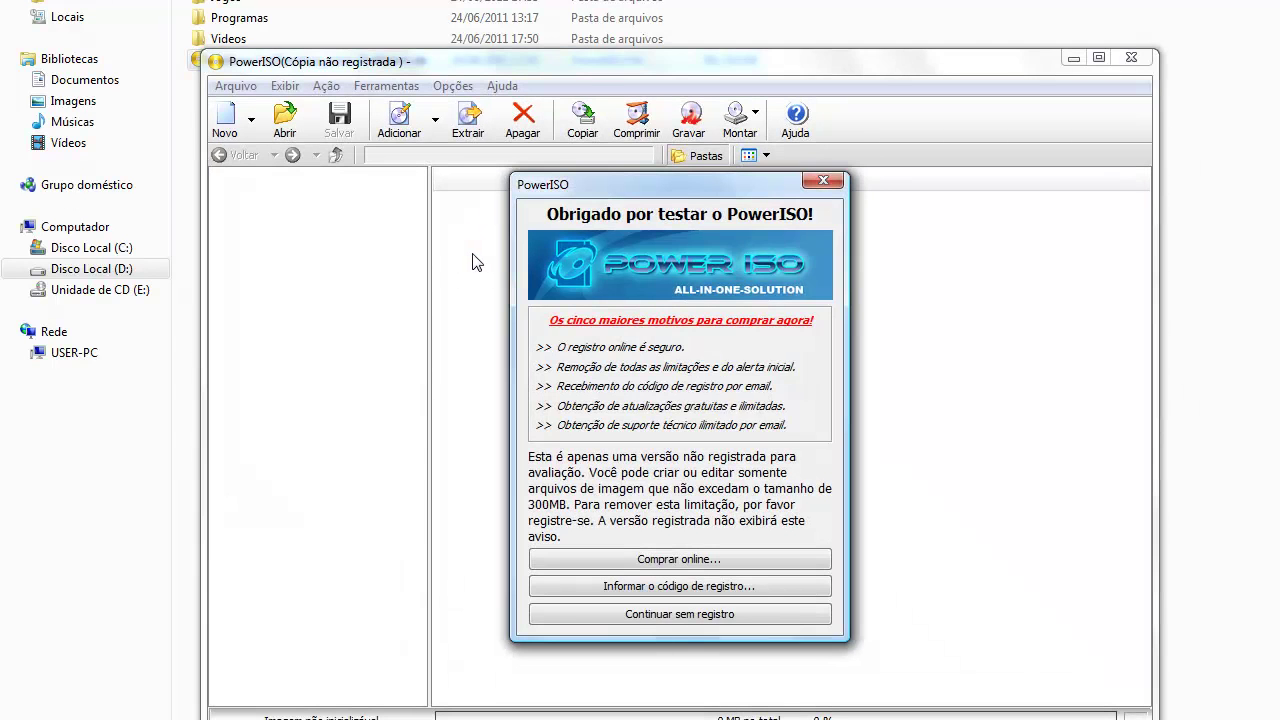
left_click(818, 186)
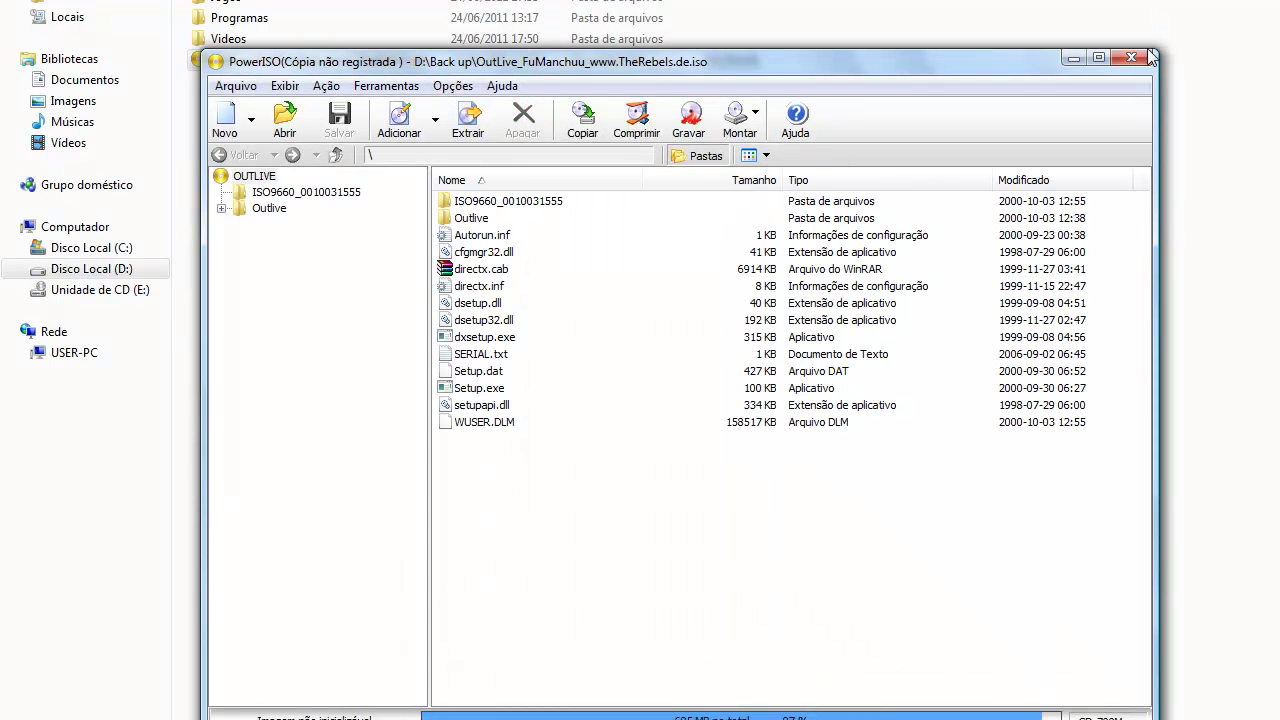
left_click(1133, 60)
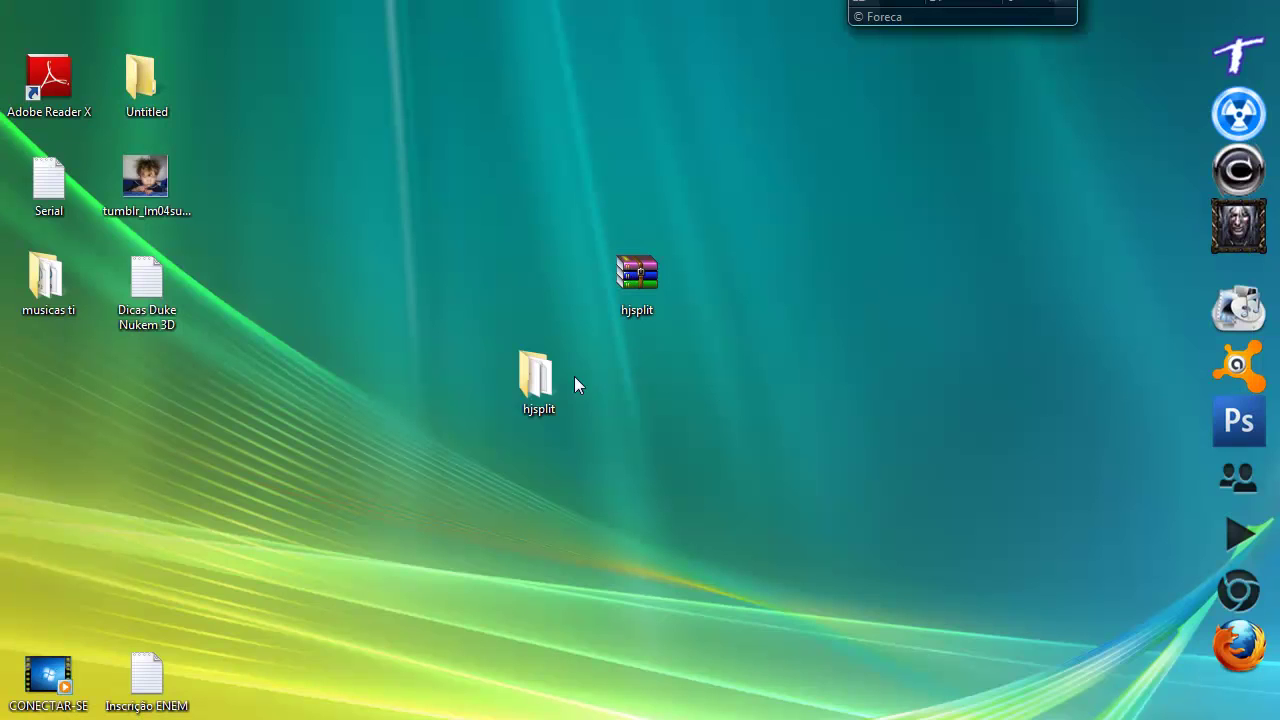
Launch HJSplit from the desktop hjsplit folder and choose the joined OutLive ISO in Back up as the File Split input.
double_click(574, 386)
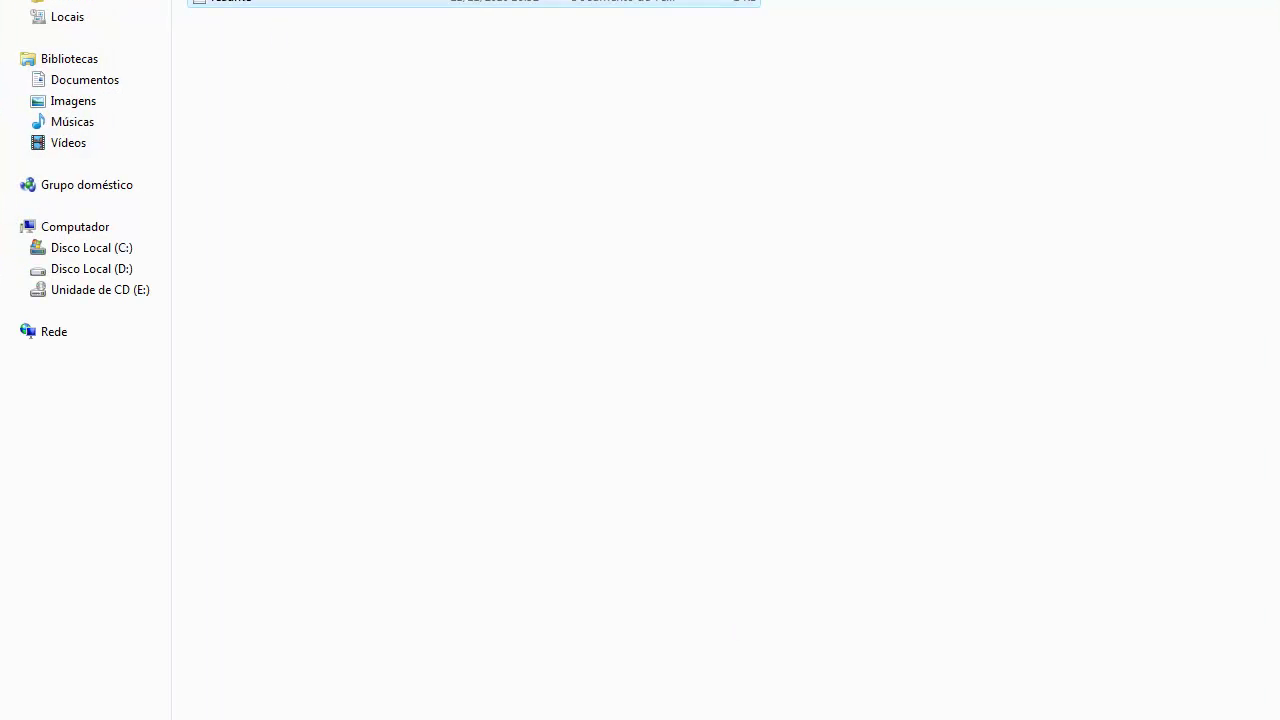
double_click(230, 3)
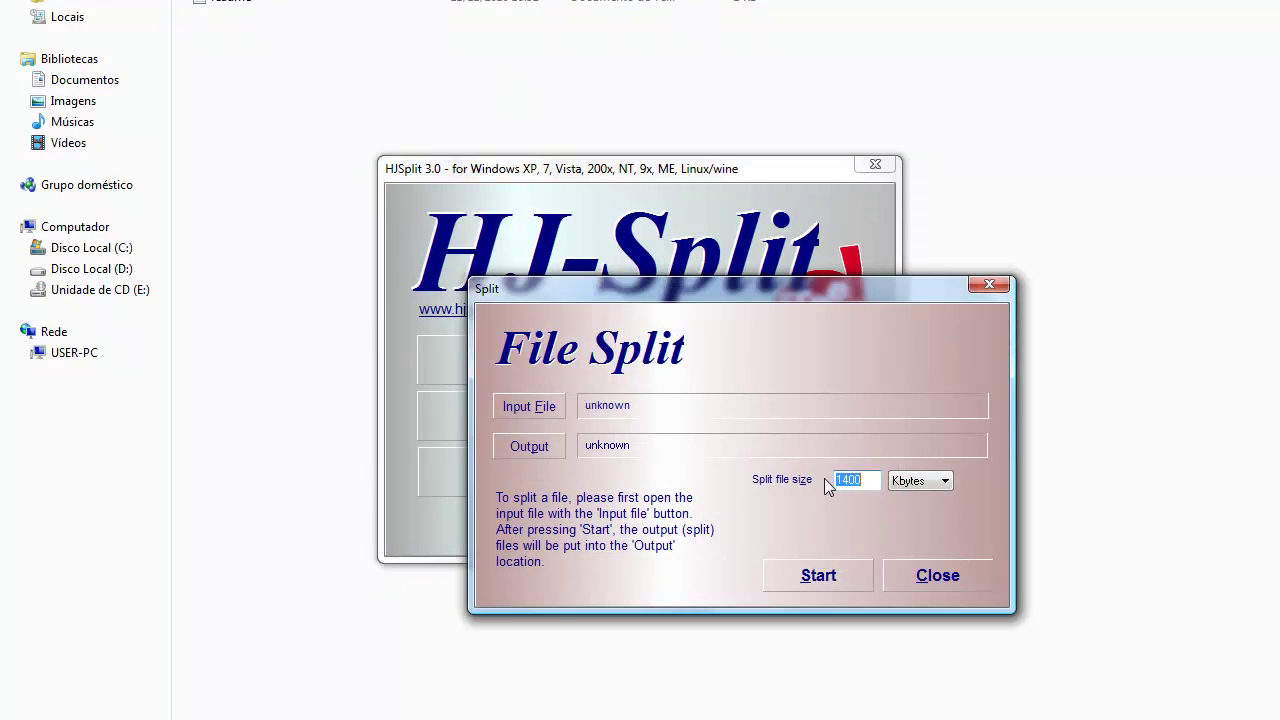
left_click(530, 407)
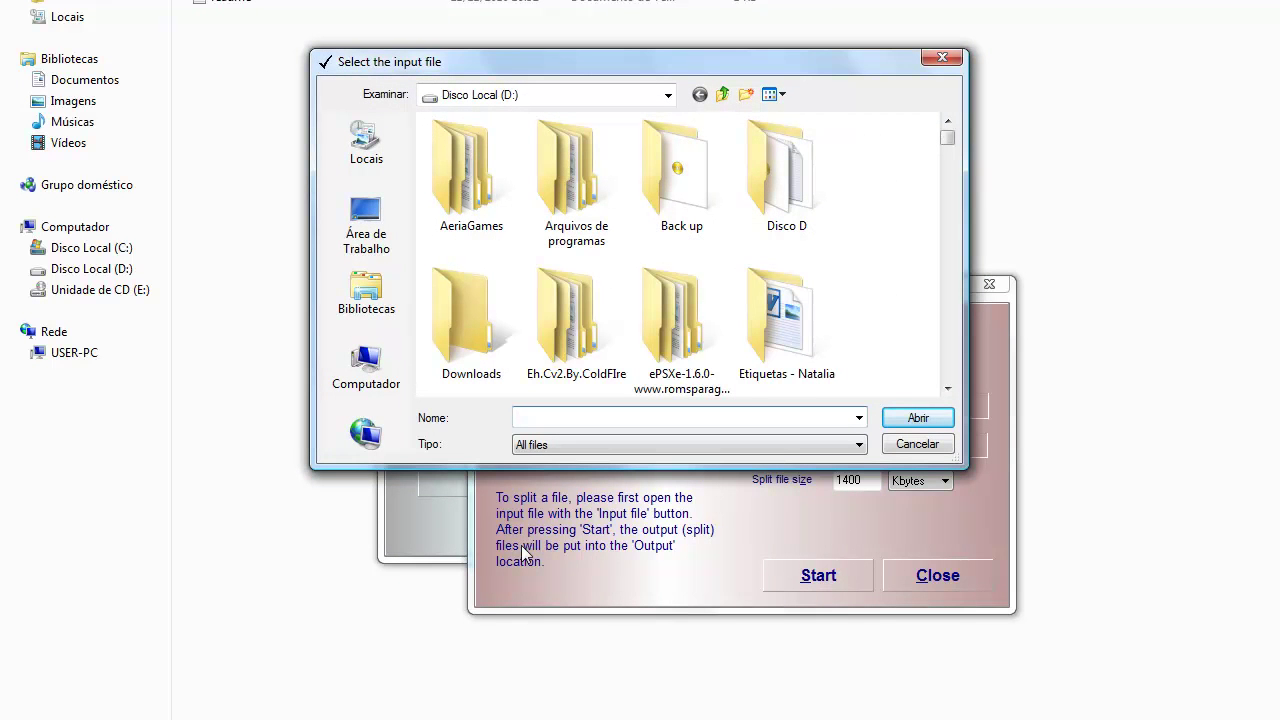
double_click(680, 198)
left_click(485, 222)
double_click(481, 222)
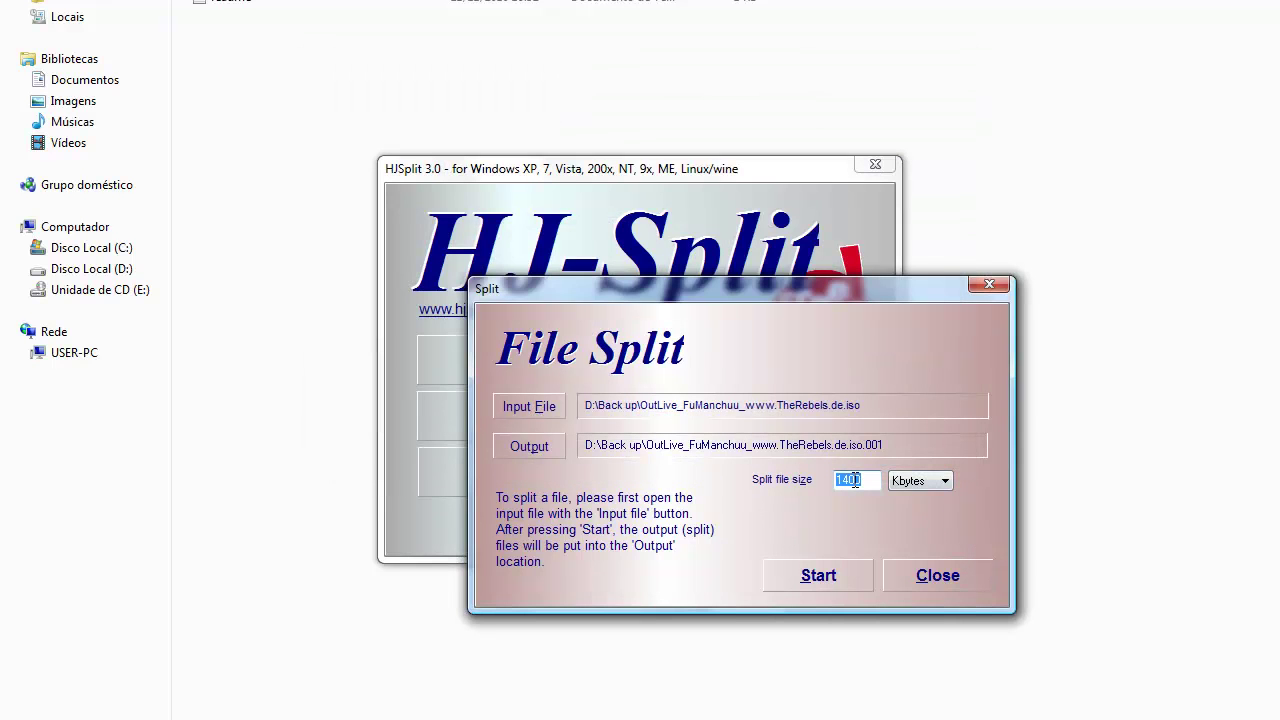
Try splitting the joined OutLive ISO with a split file size of 400 Mbytes, and cancel the running split.
left_click(897, 485)
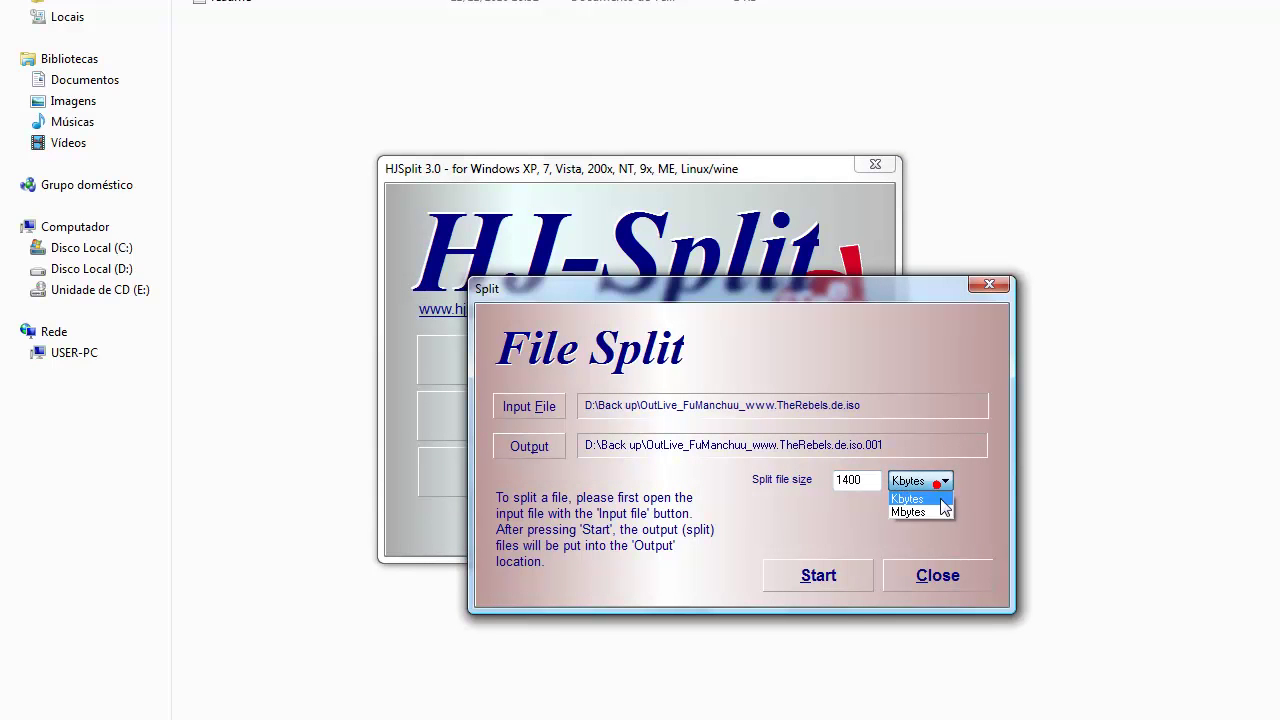
left_click(928, 507)
double_click(871, 480)
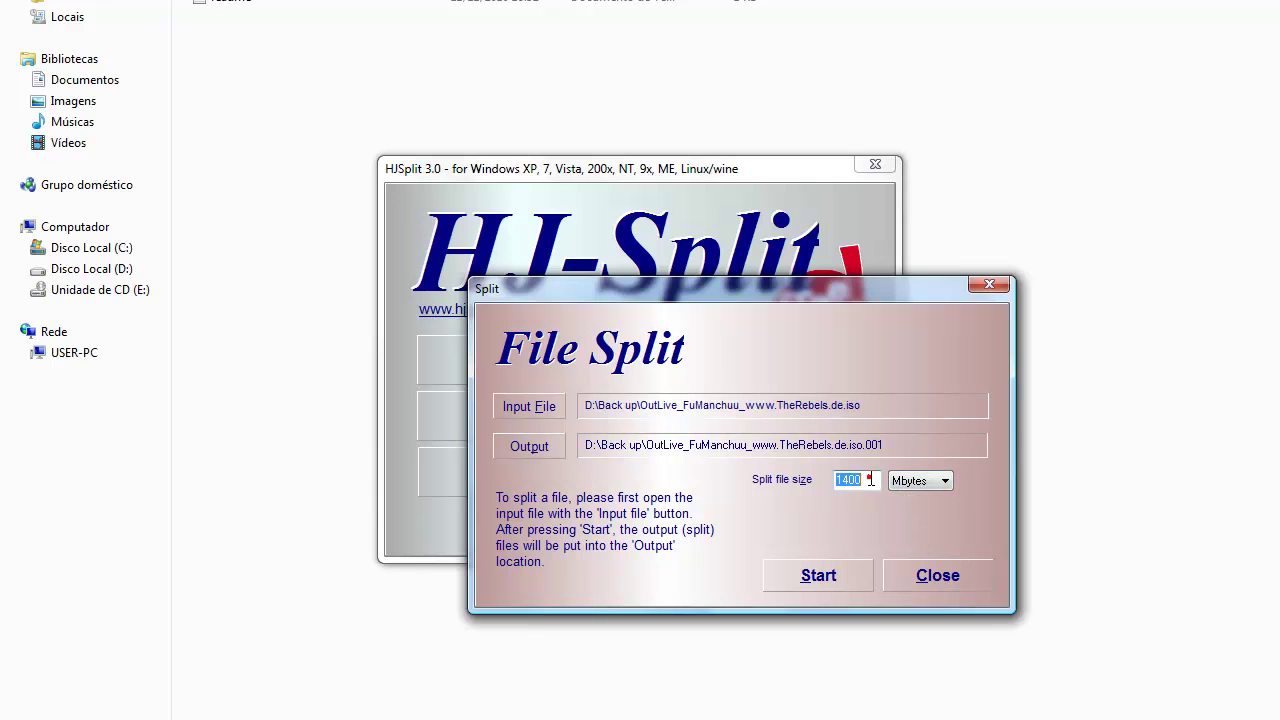
type("400")
left_click(818, 576)
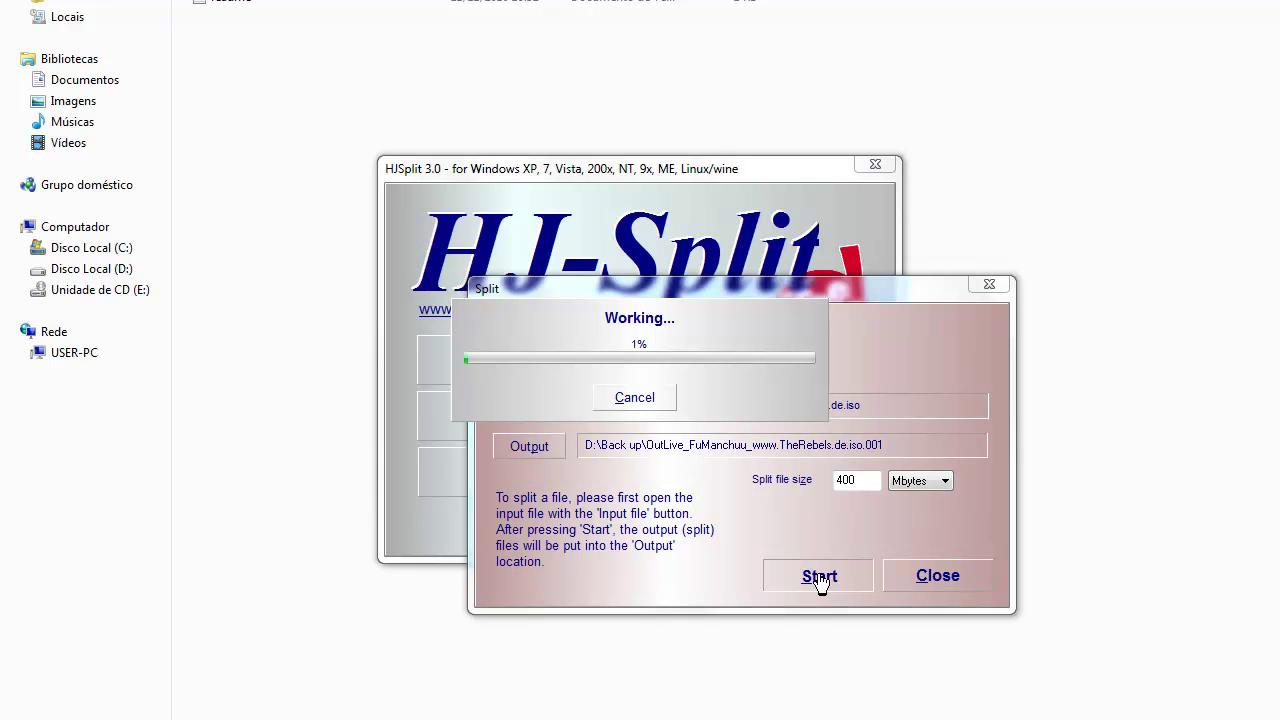
left_click(640, 397)
left_click(605, 398)
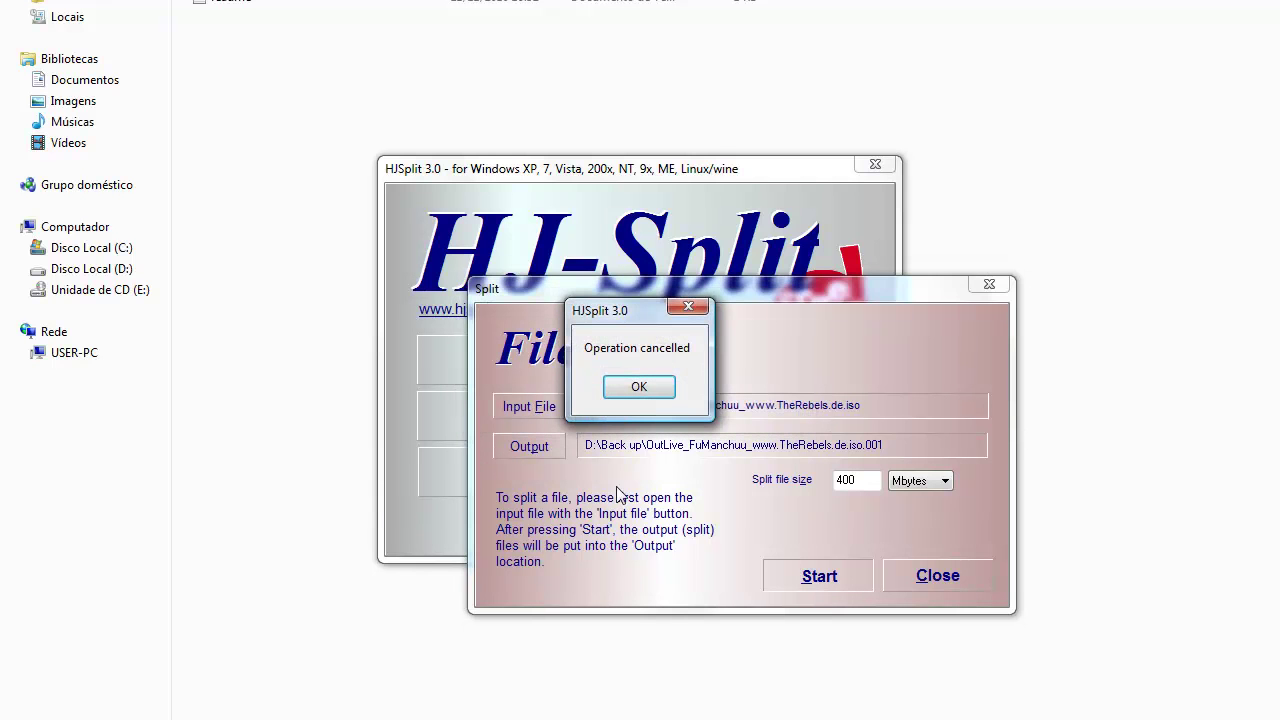
left_click(642, 391)
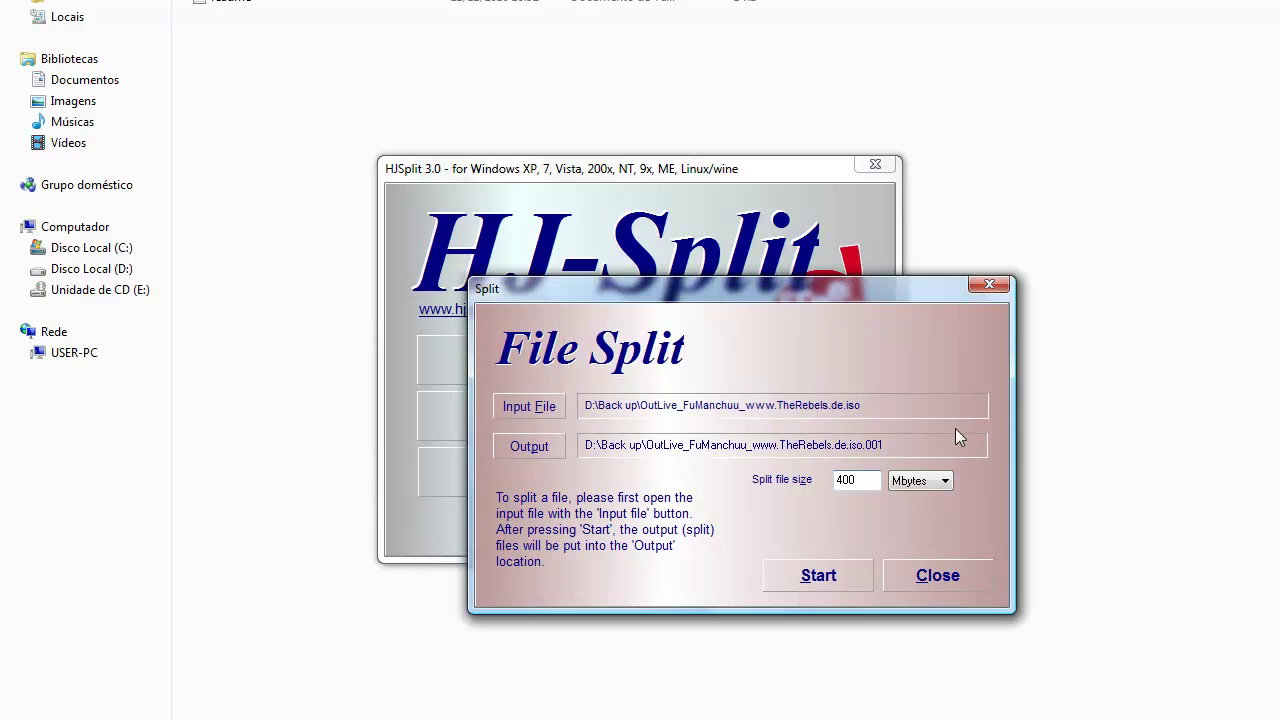
Close the File Split dialog, HJSplit and the hjsplit folder window.
left_click(989, 284)
left_click(875, 166)
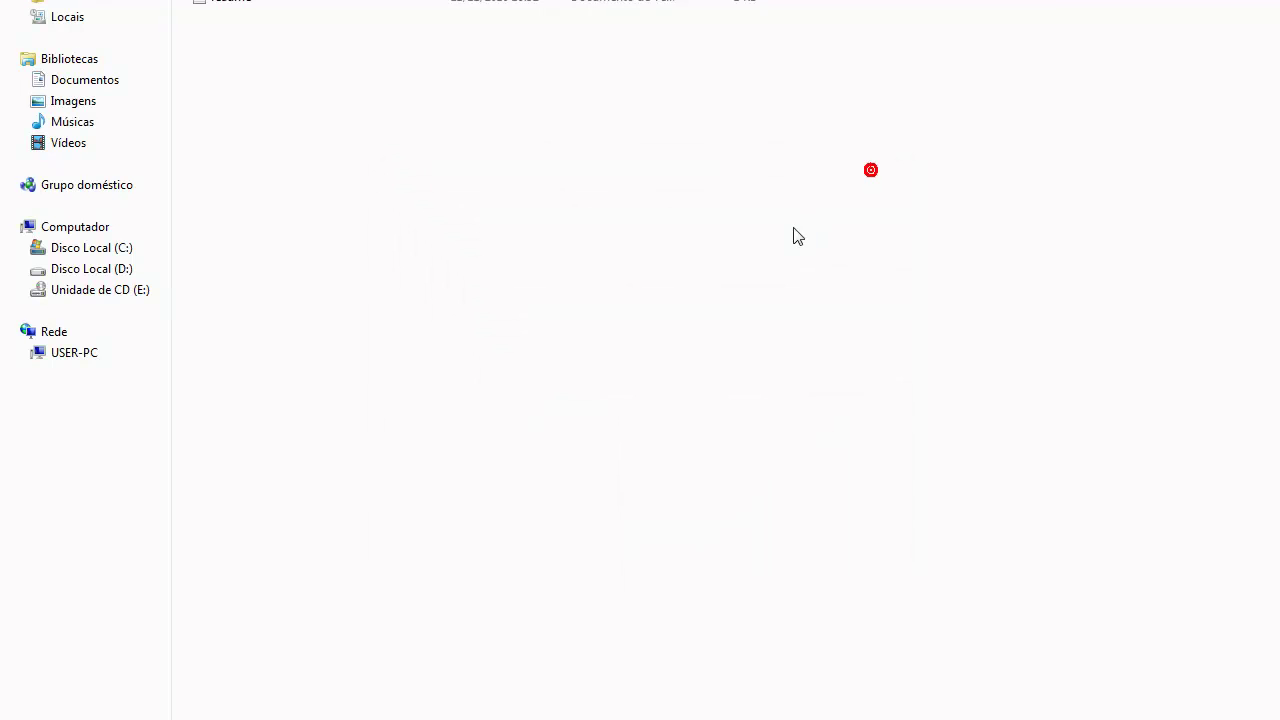
key("alt+F4")
left_click_drag(486, 126, 730, 544)
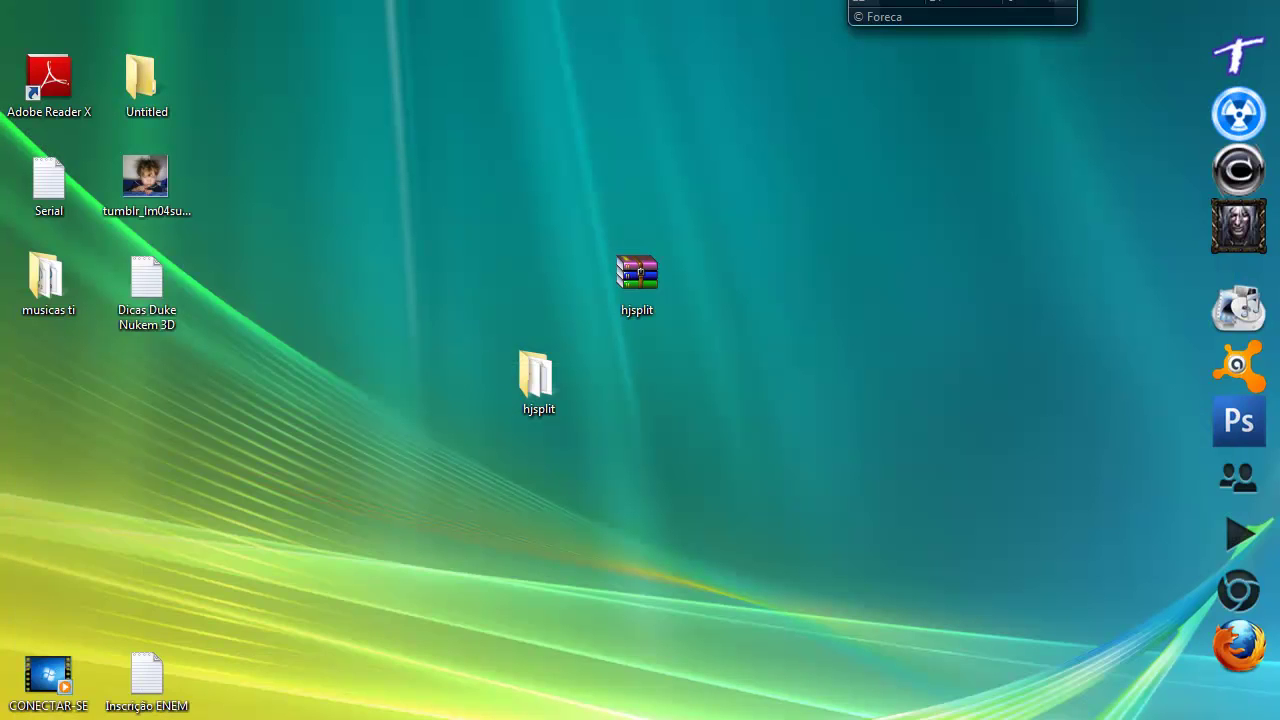
Permanently delete all the numbered OutLive split parts from .001 onward on Disco Local (D:), keeping the ISO.
key("super")
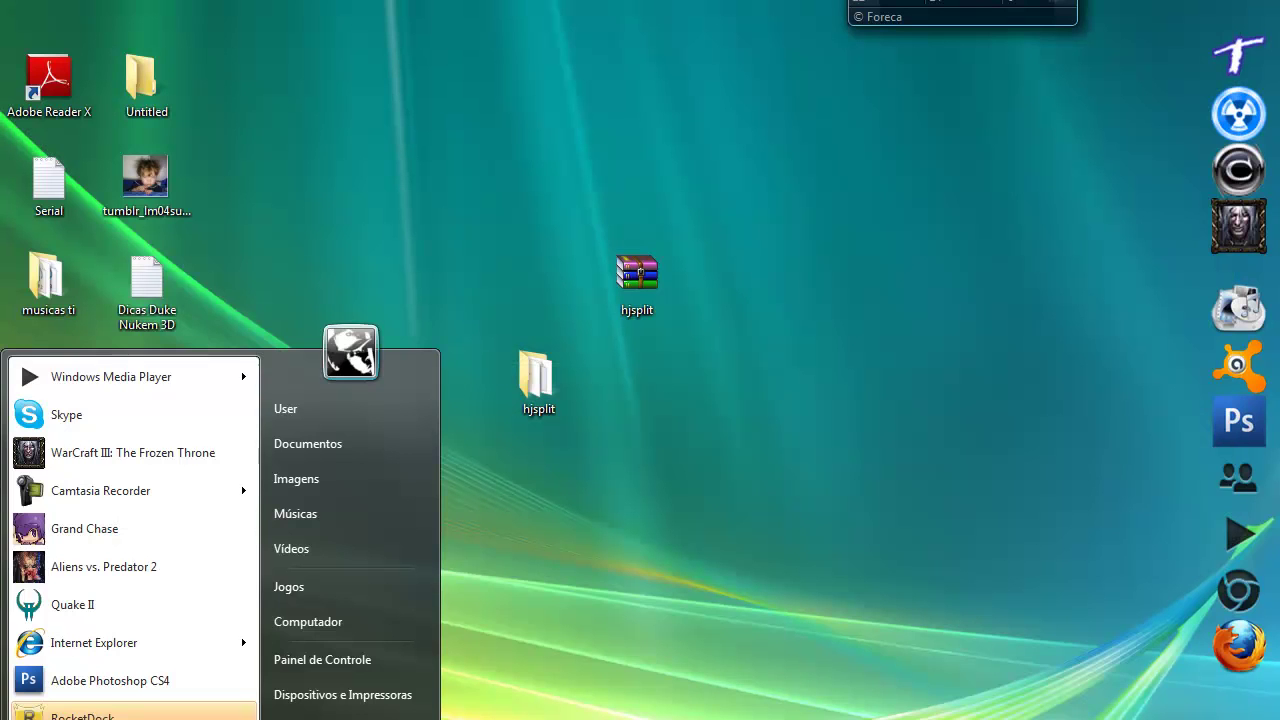
left_click(338, 621)
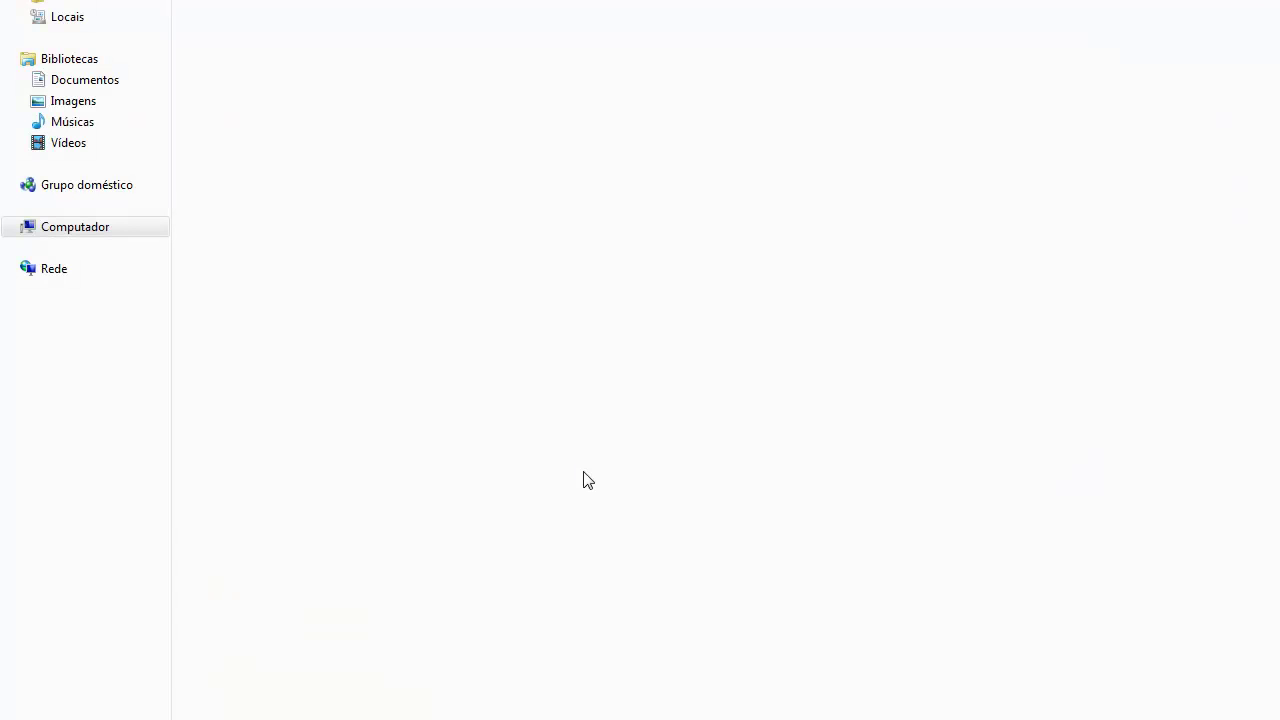
double_click(568, 12)
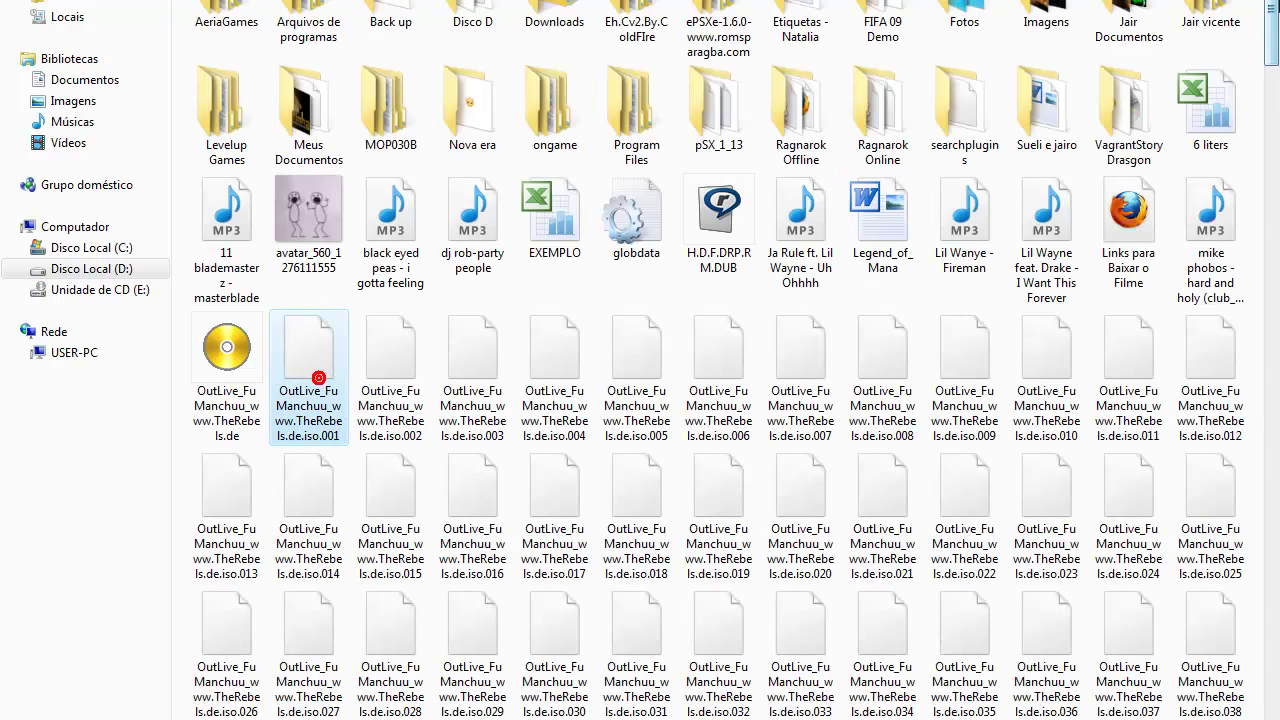
left_click_drag(1270, 35, 1271, 690)
left_click(866, 572, "shift")
left_click_drag(1273, 646, 1277, 30)
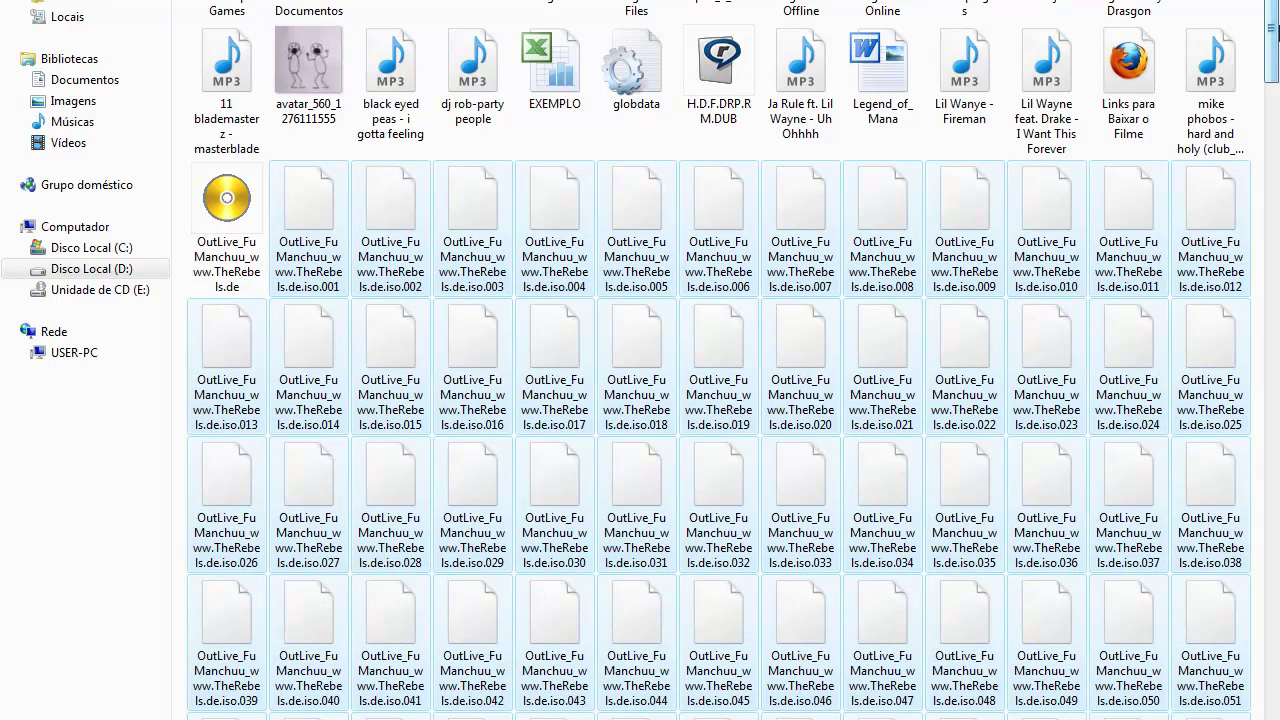
key("shift+Delete")
key("Return")
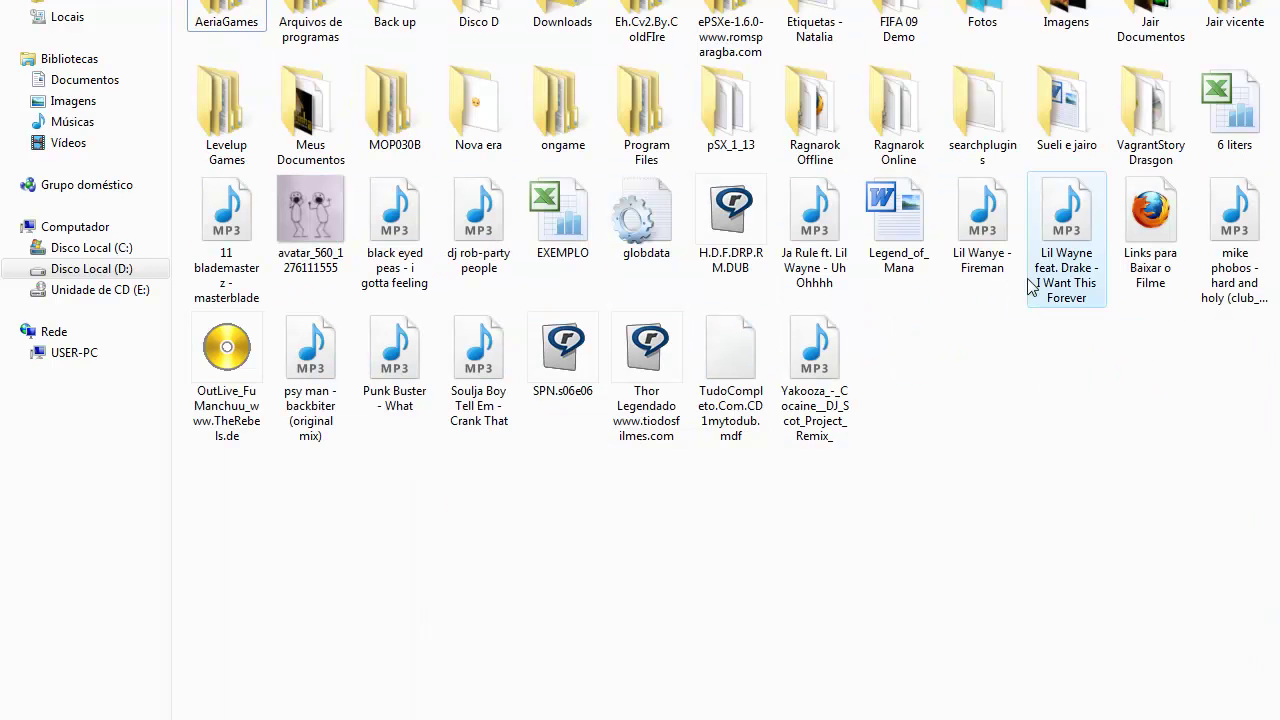
left_click(776, 514)
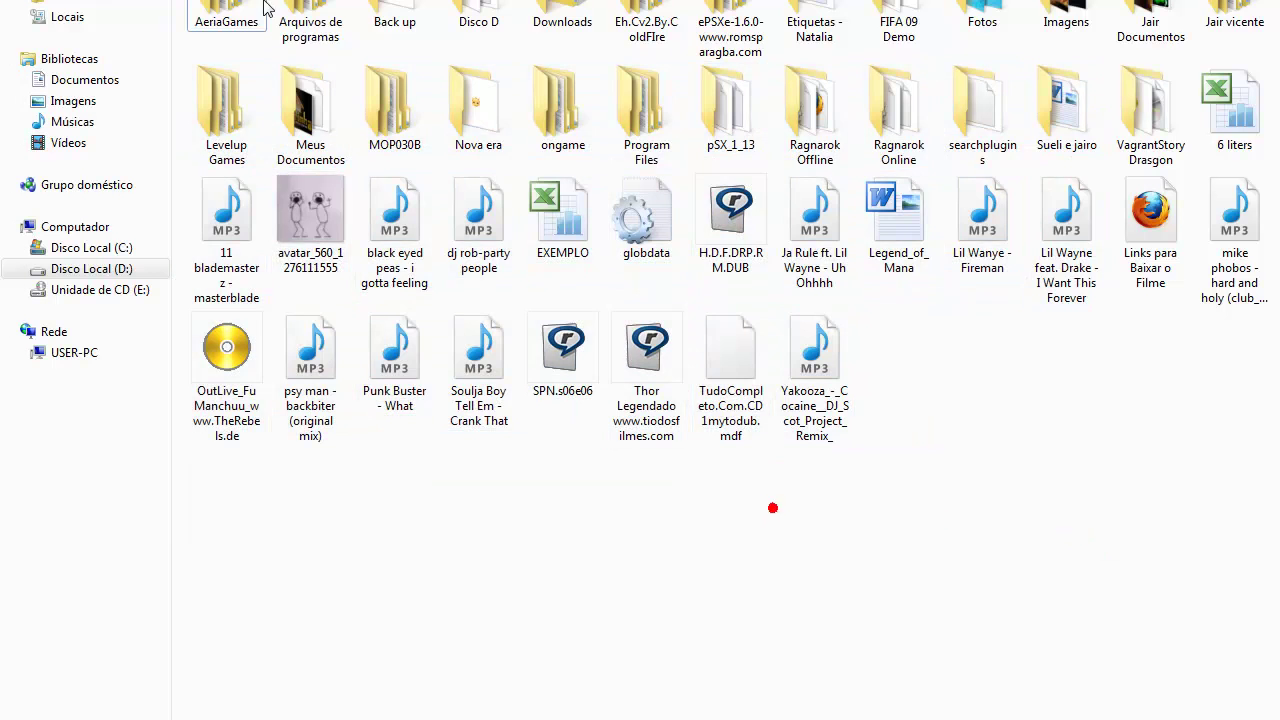
Reduce the Disco Local (D:) window from full screen and place it near the middle of the desktop.
left_click_drag(1237, 600, 450, 20)
left_click_drag(1195, 497, 190, 5)
left_click(1057, 425)
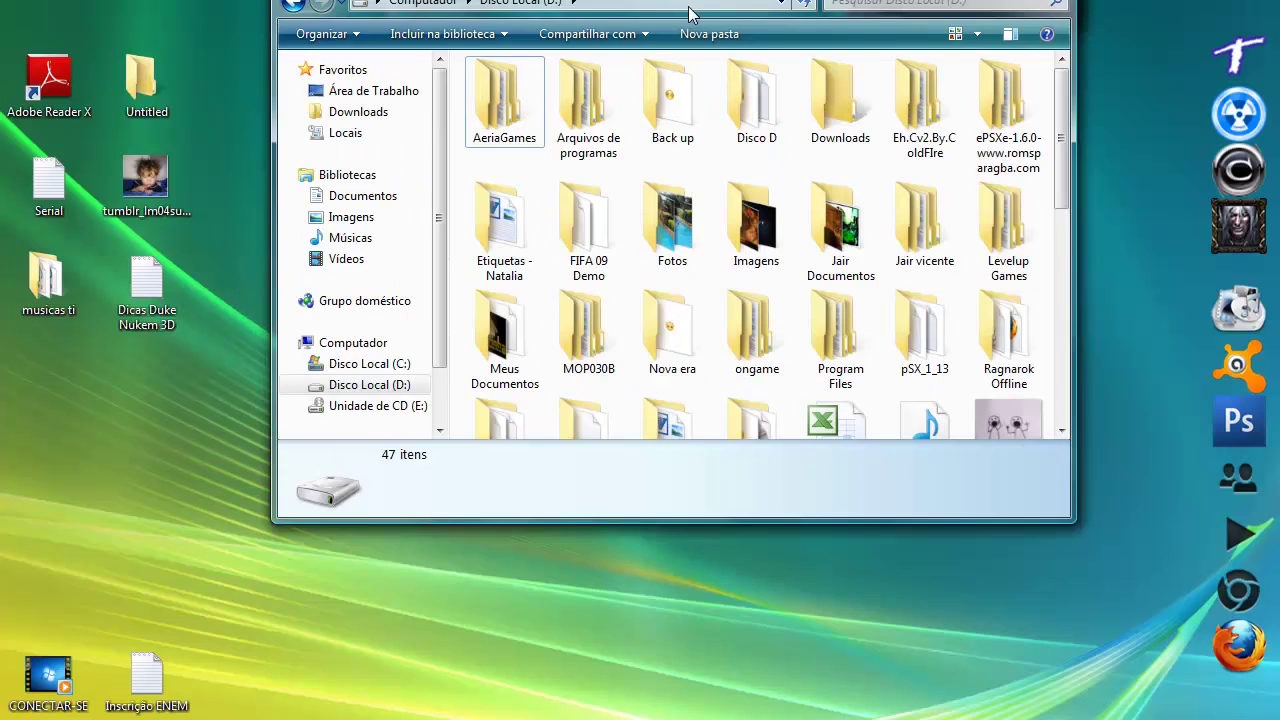
left_click_drag(690, 12, 722, 148)
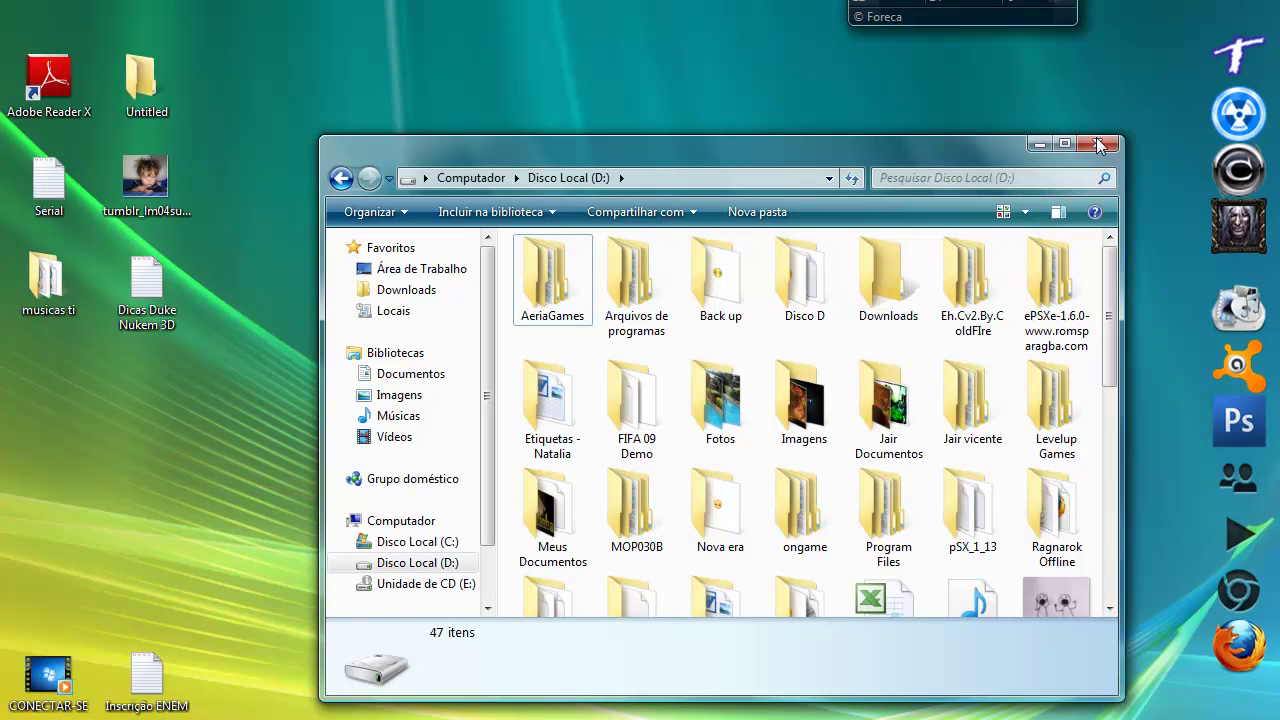
left_click_drag(1109, 350, 1109, 569)
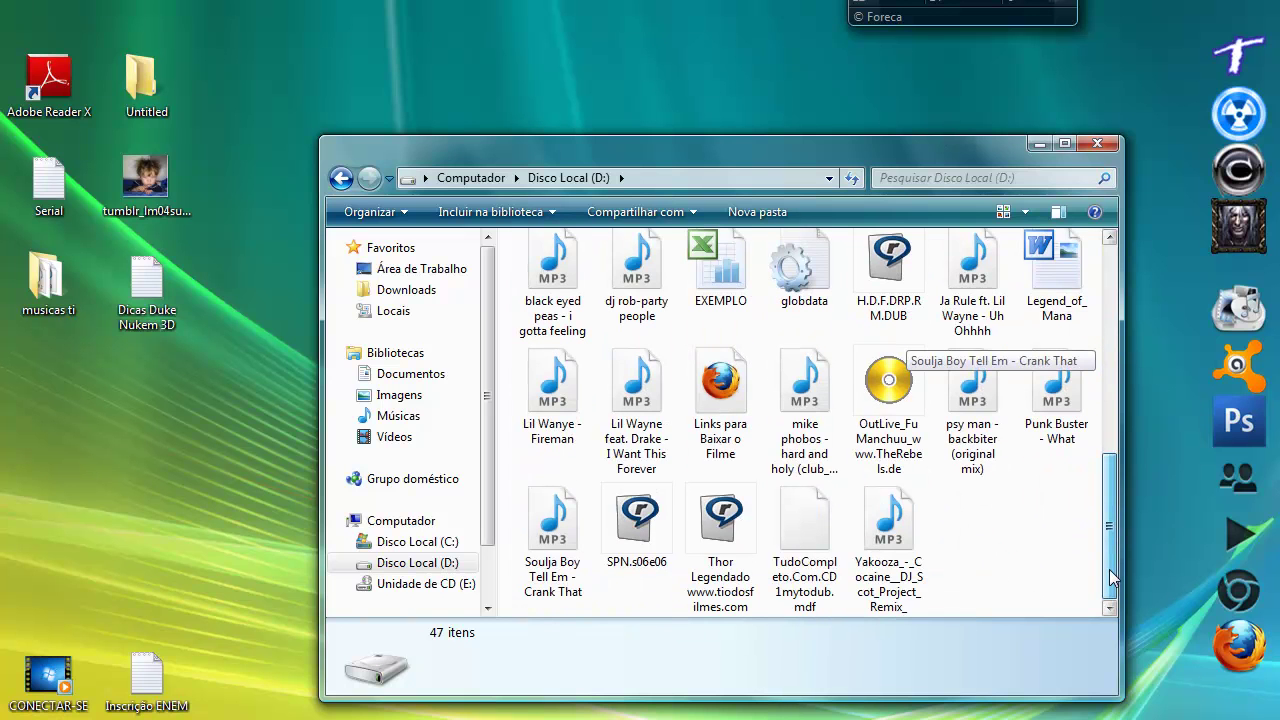
left_click_drag(1109, 569, 1110, 300)
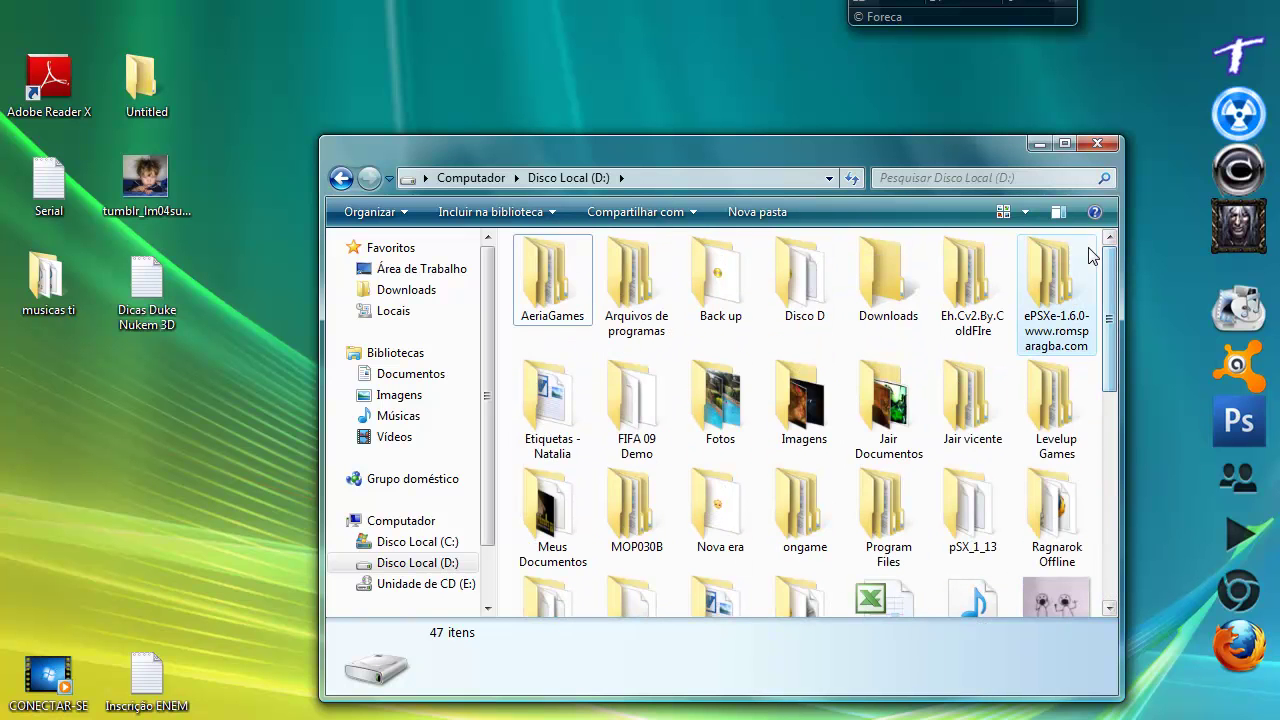
left_click_drag(855, 150, 808, 62)
left_click(809, 62)
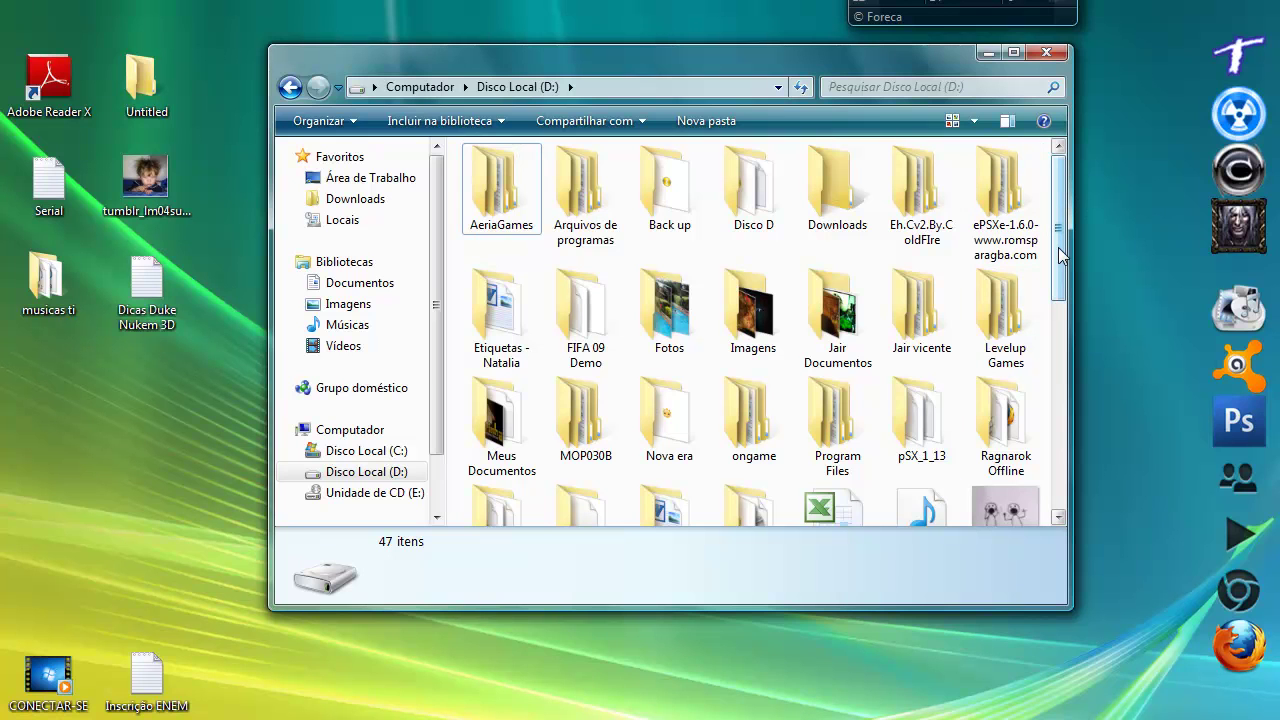
left_click_drag(1060, 256, 1060, 287)
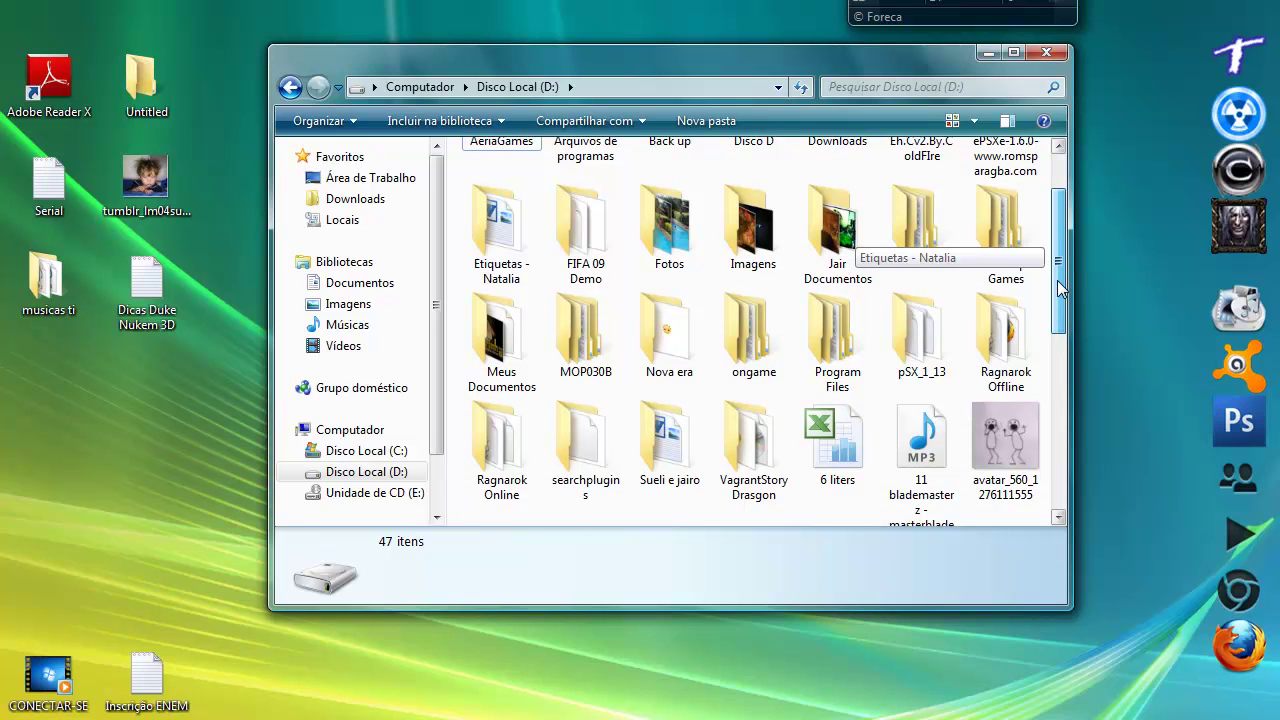
left_click_drag(1057, 280, 1077, 355)
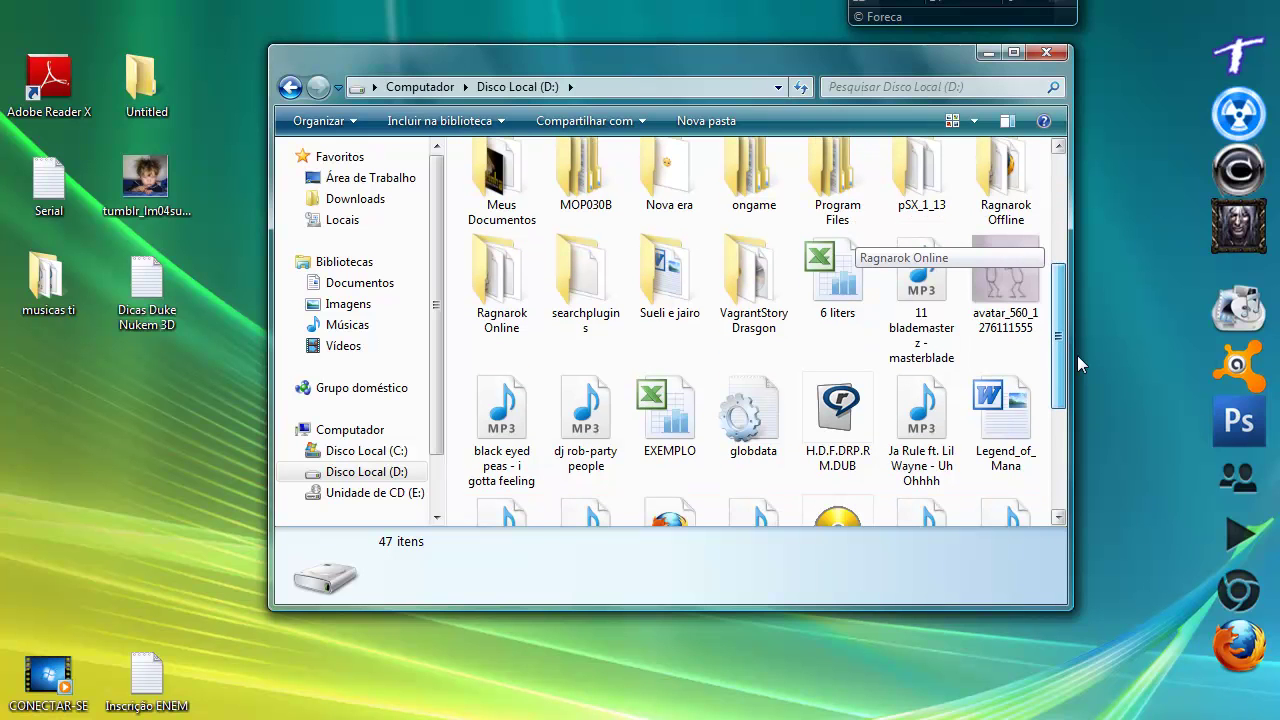